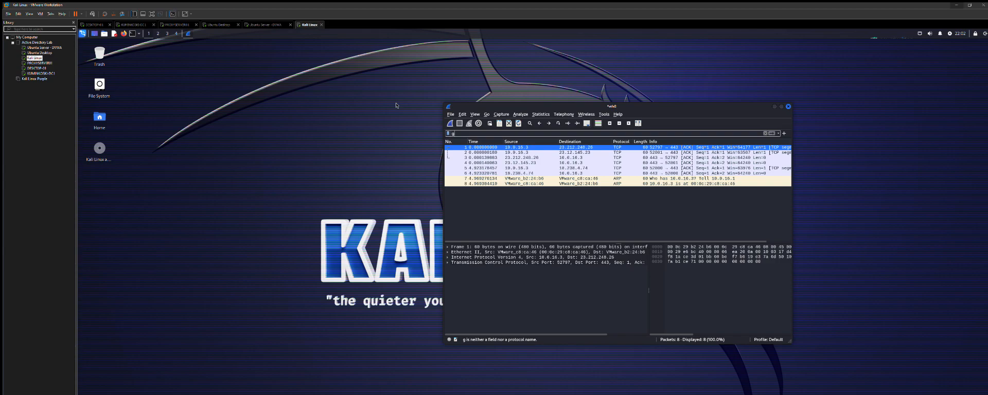
- Quit the open Wireshark session without saving its captured packets, and relaunch Wireshark by searching the applications for it
left_click(788, 106)
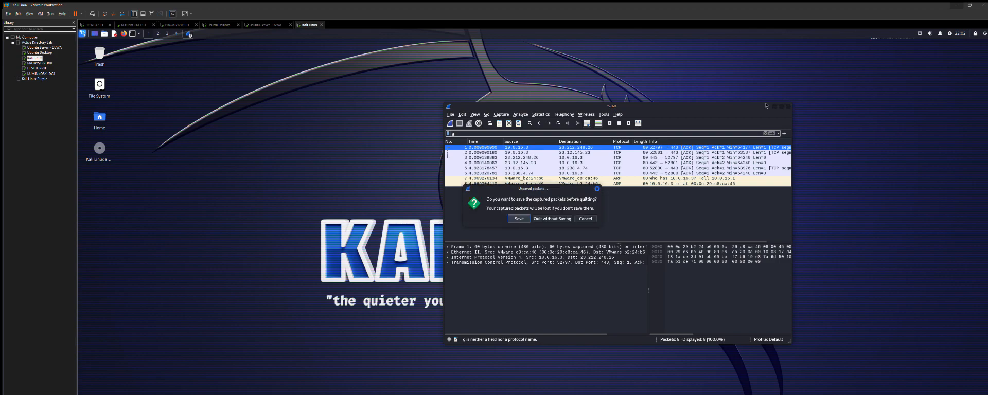
left_click(554, 218)
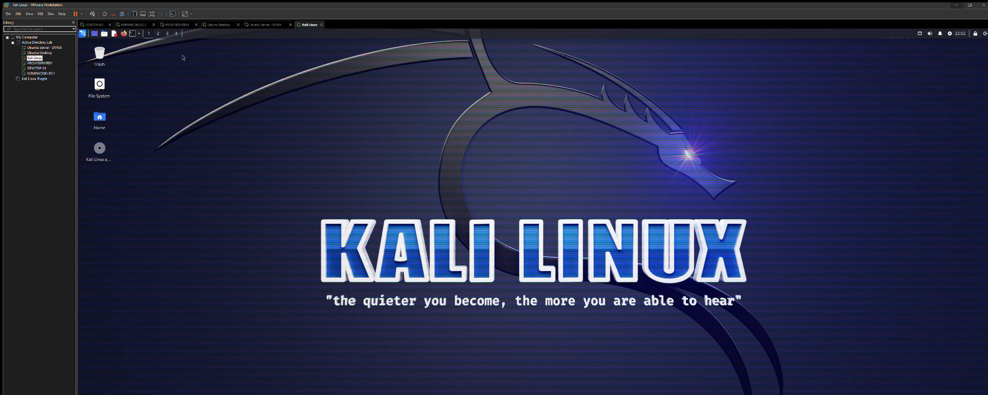
left_click(81, 33)
left_click(82, 33)
left_click(82, 33)
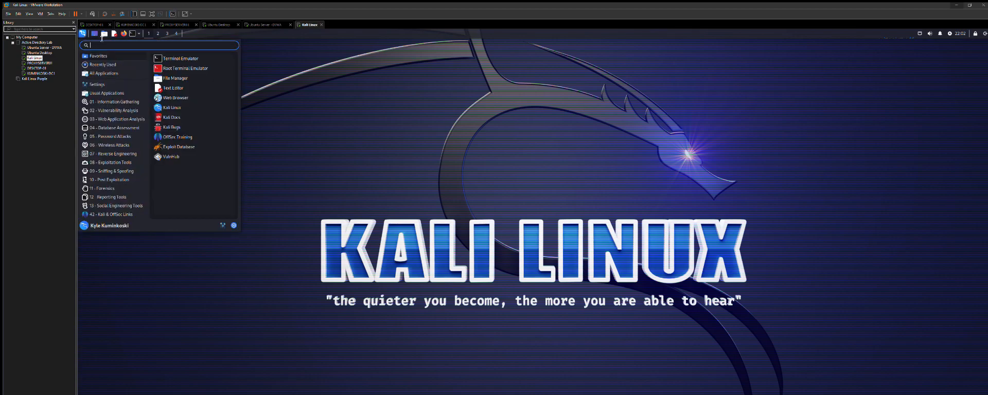
type("wir")
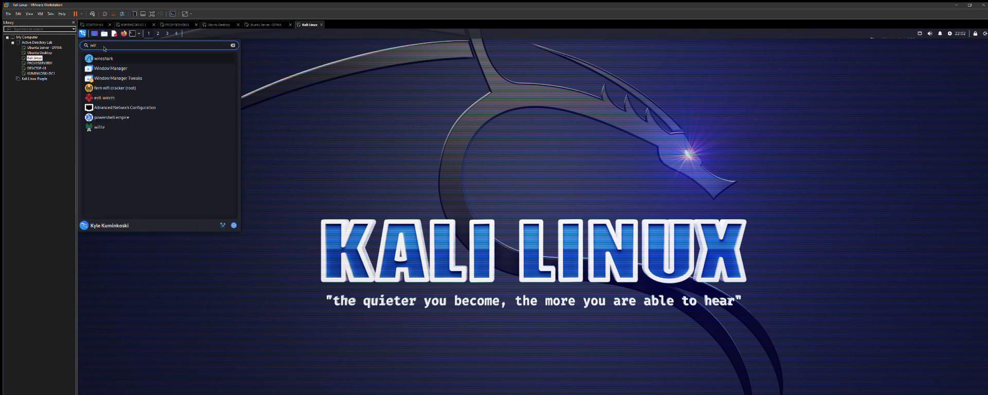
key("Return")
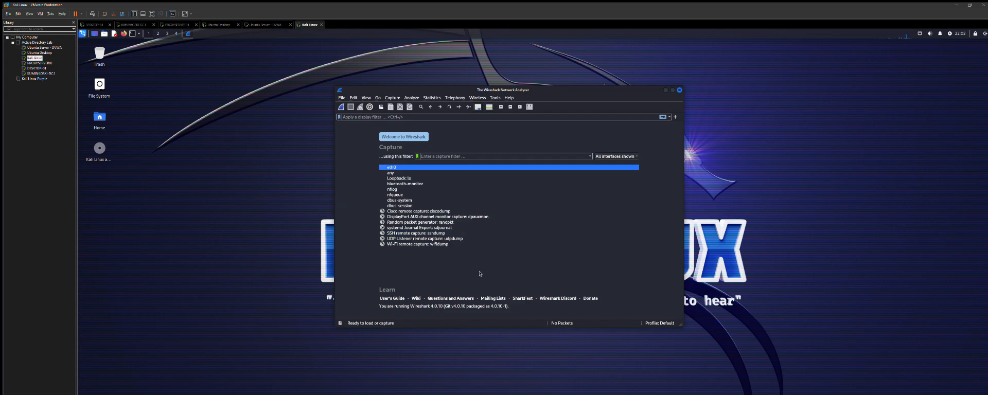
left_click(342, 98)
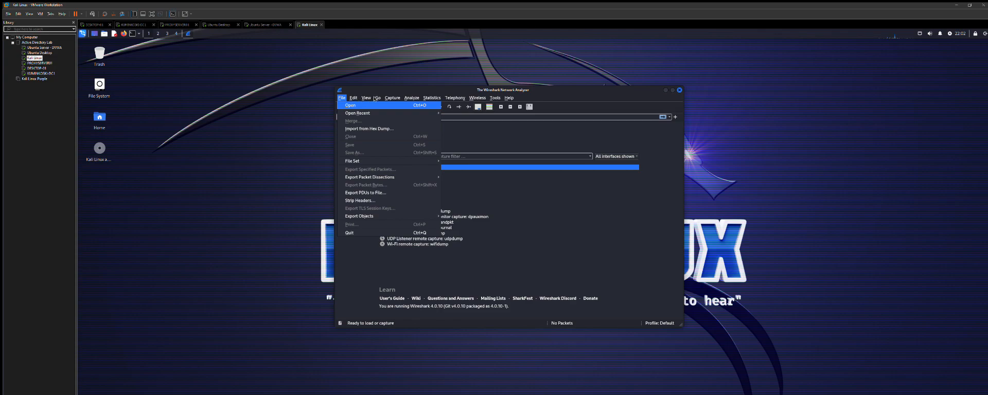
mouse_move(353, 97)
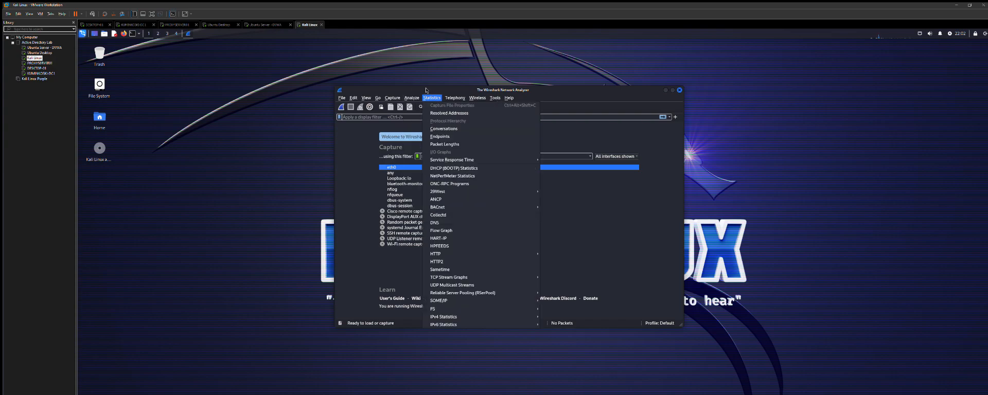
mouse_move(480, 89)
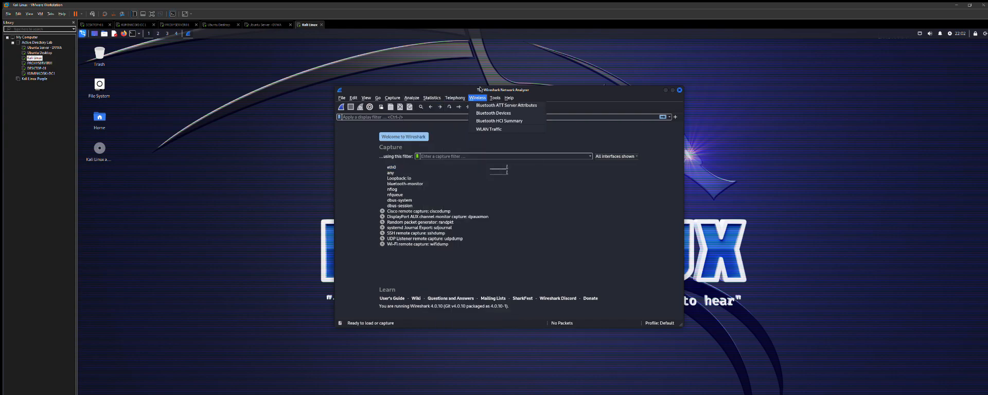
left_click(349, 145)
left_click_drag(429, 80, 437, 76)
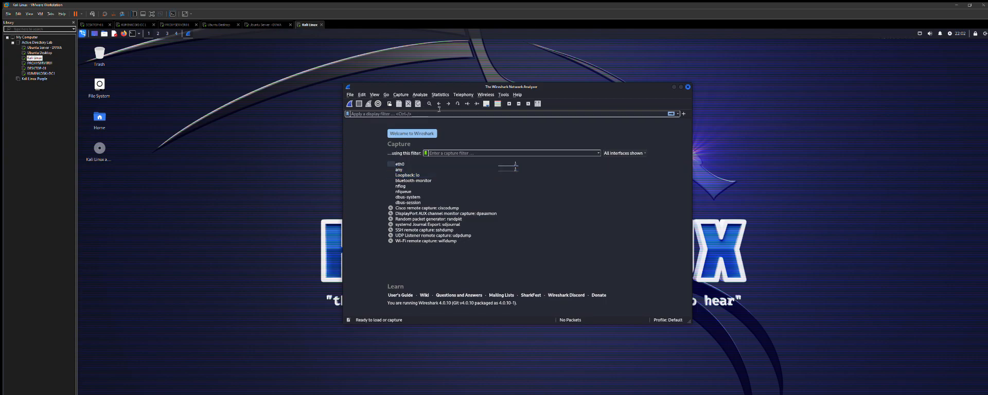
left_click_drag(426, 82, 436, 84)
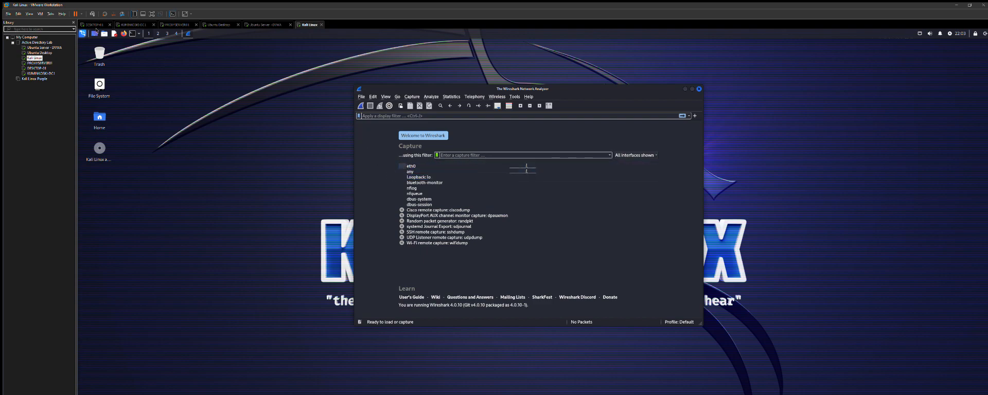
- Run ifconfig in a terminal to check the eth0 interface's address details, and close the terminal
left_click(132, 32)
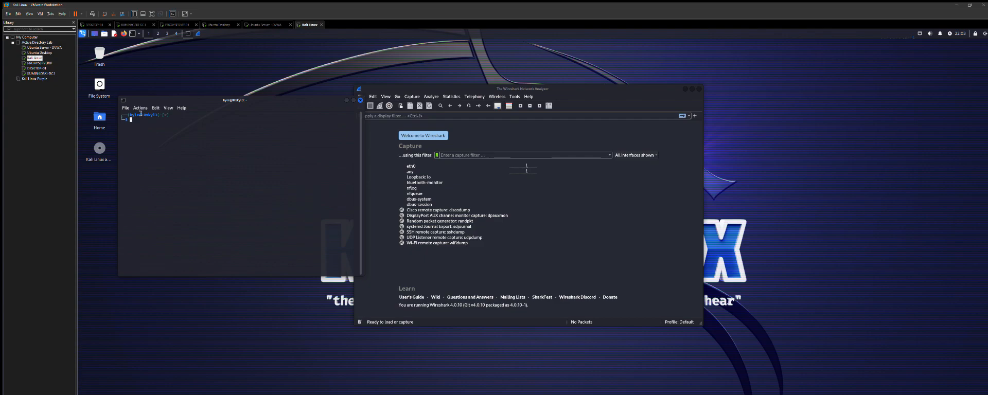
type("ifconfig")
key("Return")
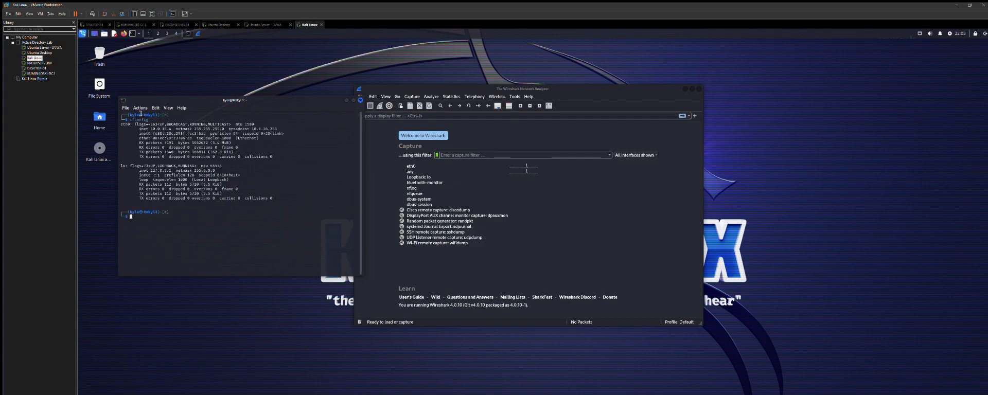
double_click(125, 124)
left_click_drag(139, 128, 173, 126)
left_click(173, 123)
left_click_drag(258, 93, 252, 95)
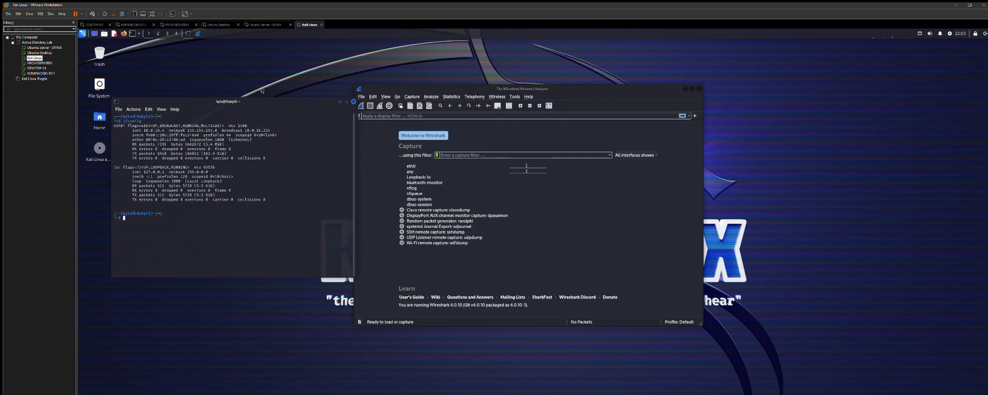
left_click(353, 102)
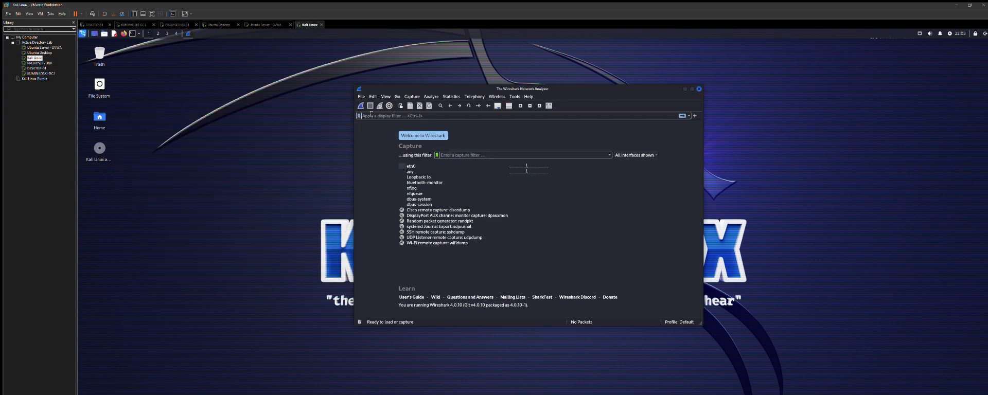
- Capture live traffic on the eth0 interface, looking over the incoming packets before stopping the capture
left_click(411, 165)
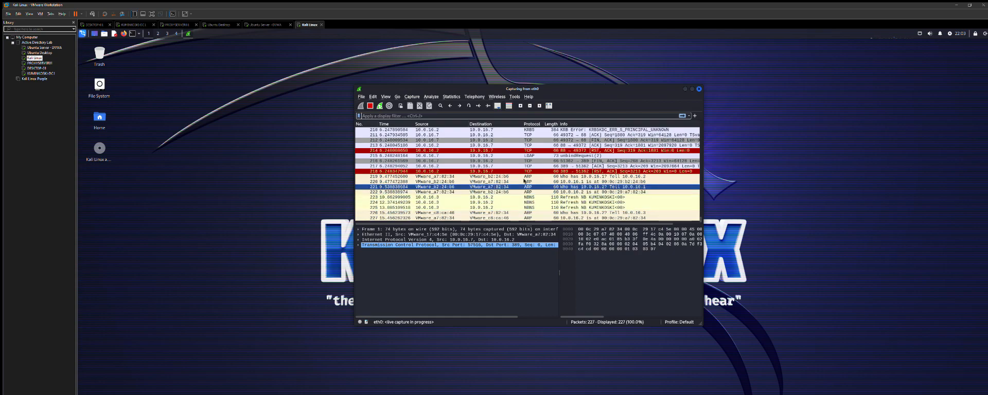
scroll(487, 162, "up", 2)
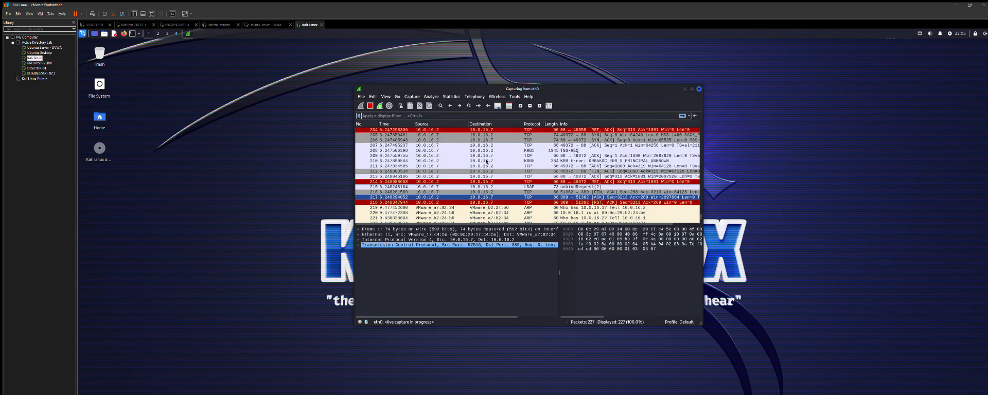
scroll(488, 161, "up", 1)
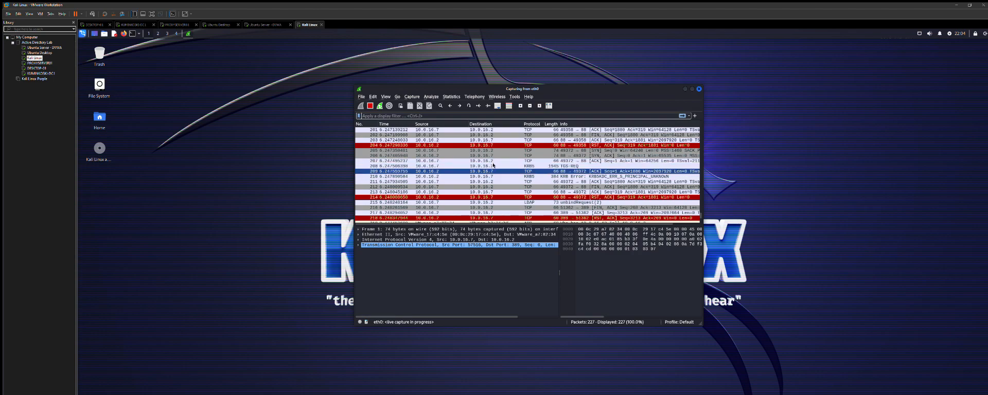
scroll(491, 171, "down", 3)
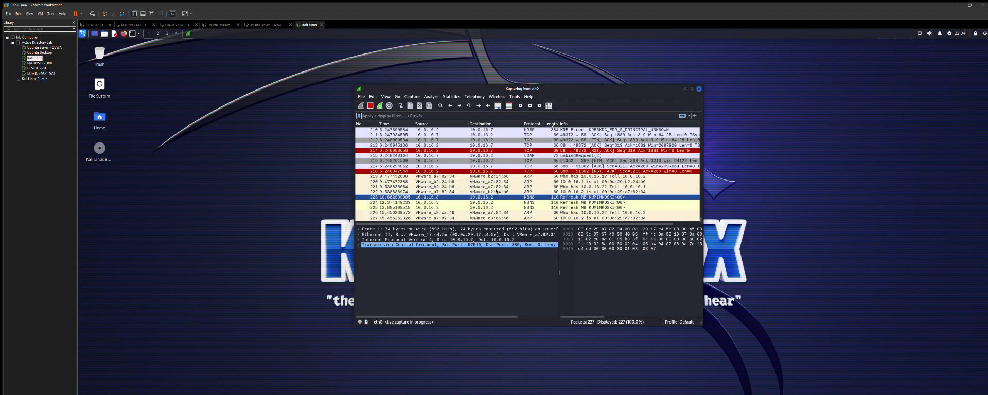
scroll(496, 191, "up", 2)
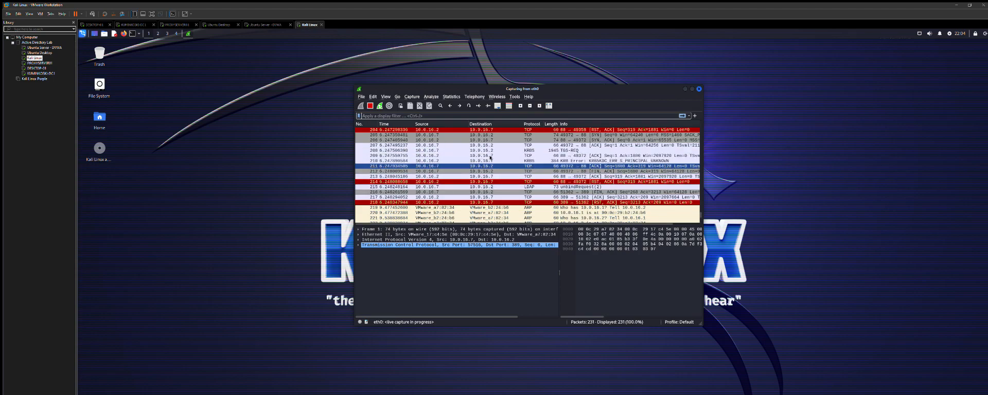
left_click(493, 159)
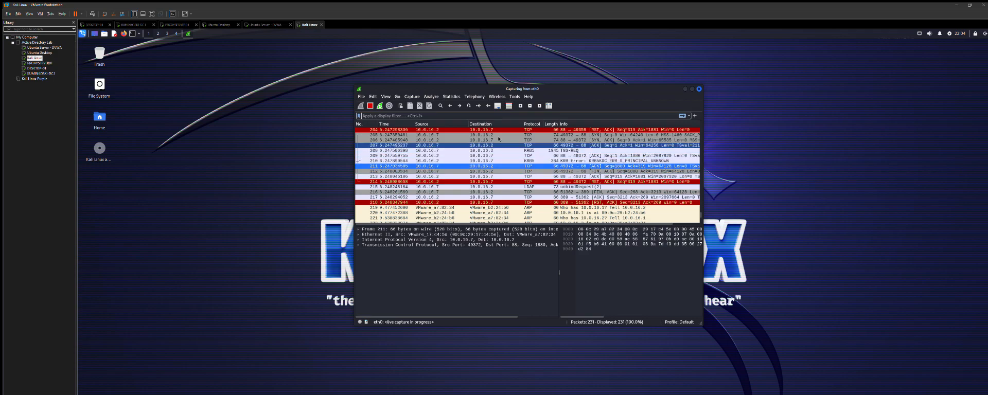
left_click_drag(493, 86, 507, 87)
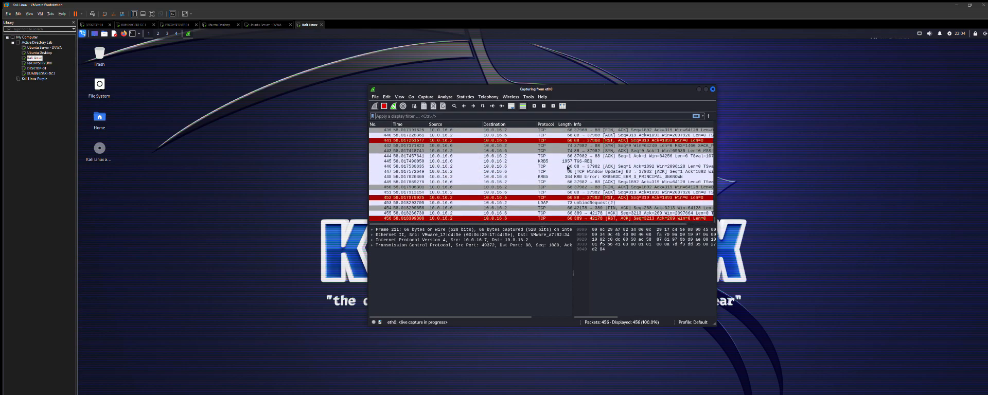
left_click(383, 106)
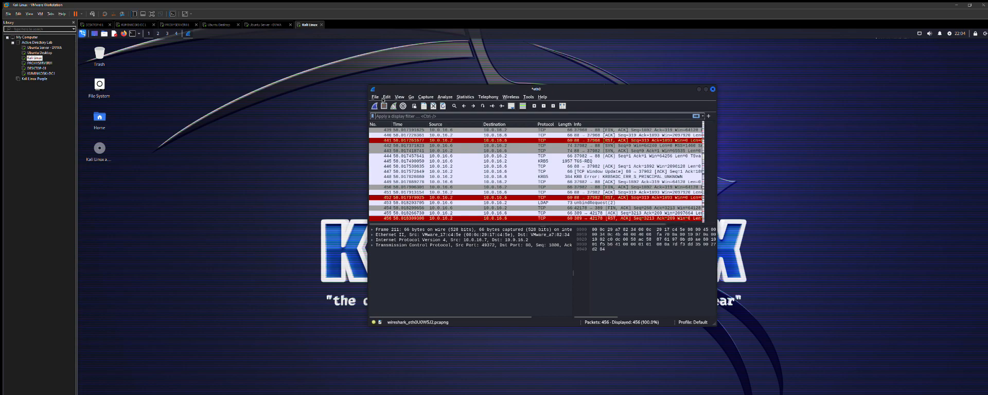
- Enlarge the Wireshark window on all four sides to give the packet list and details more room
scroll(431, 159, "up", 20)
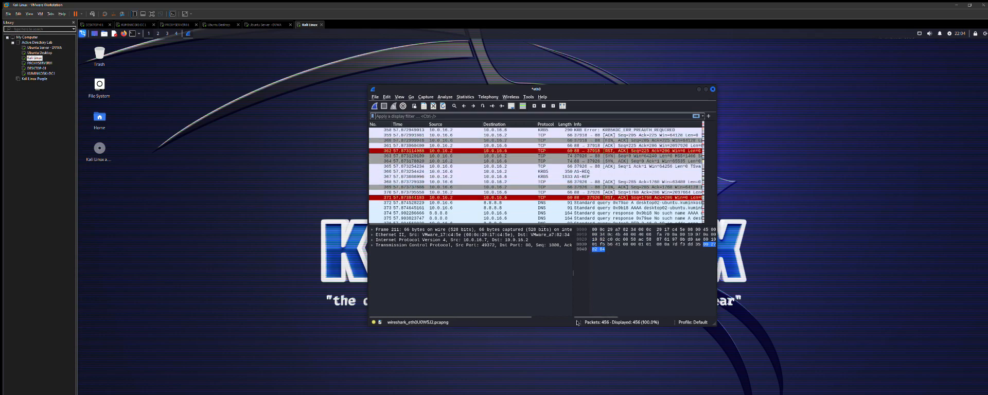
left_click_drag(577, 320, 576, 372)
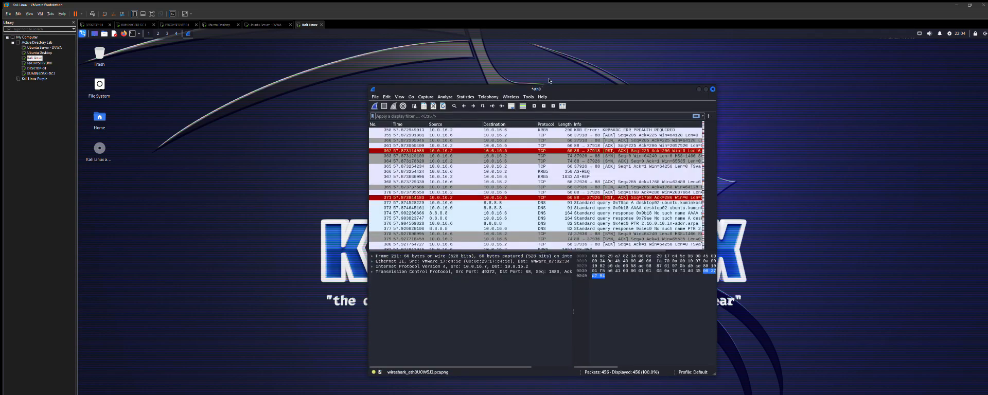
left_click_drag(544, 83, 545, 56)
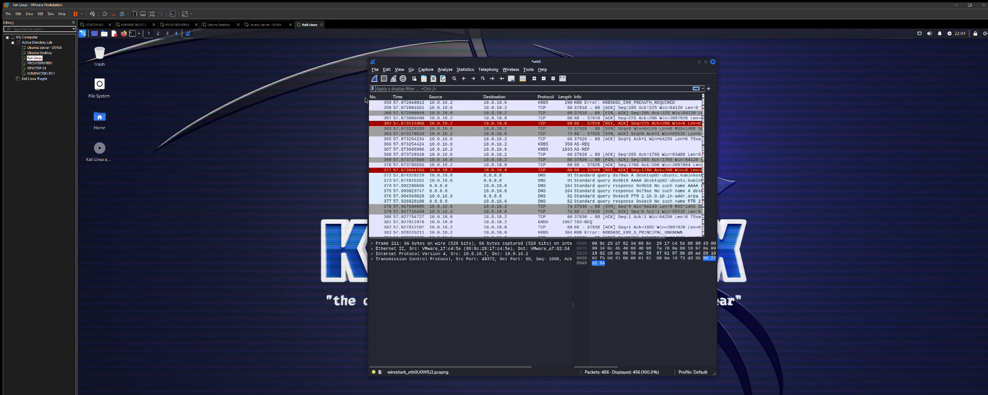
left_click_drag(365, 100, 329, 100)
left_click_drag(715, 123, 739, 124)
- Examine the captured packets back to the start of the list, comparing their number, time, source, destination, protocol and info
scroll(508, 159, "up", 4)
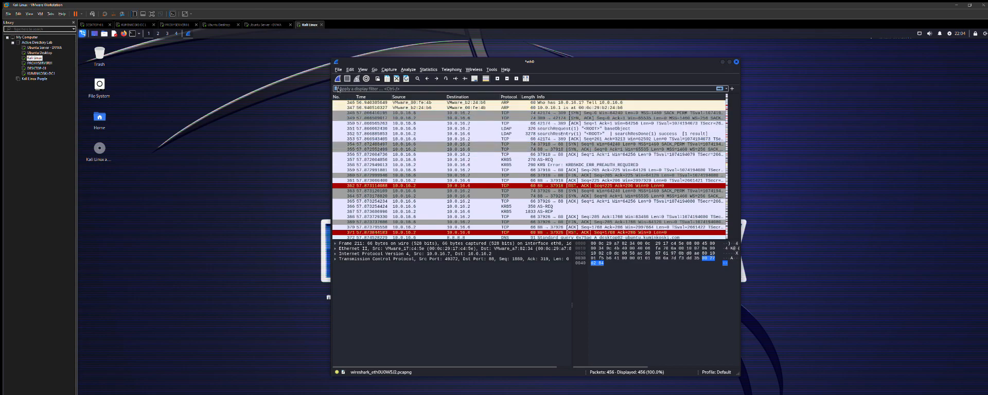
left_click(341, 102)
scroll(343, 114, "up", 13)
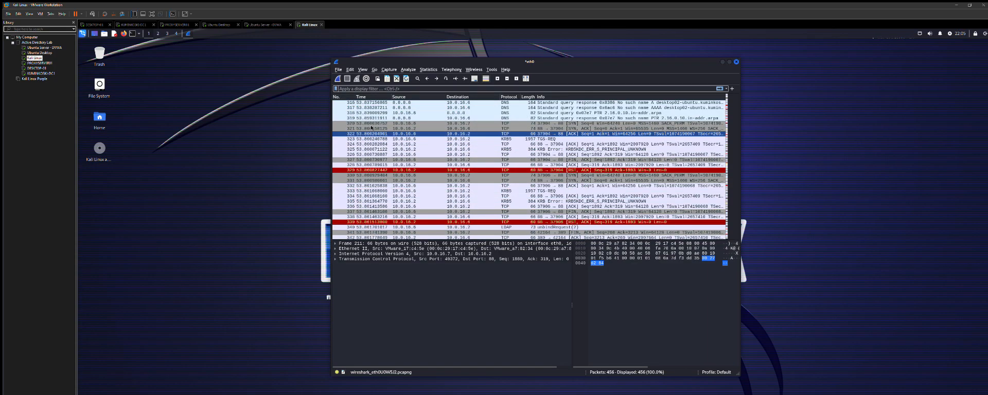
scroll(362, 108, "up", 20)
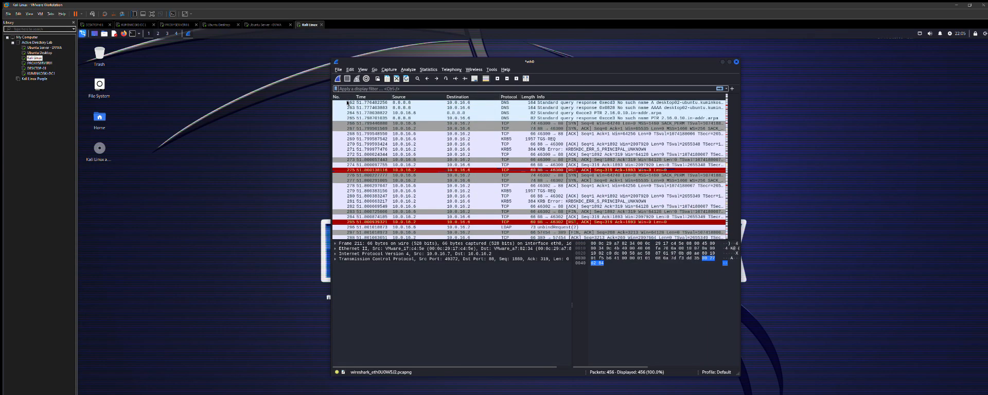
scroll(352, 104, "up", 4)
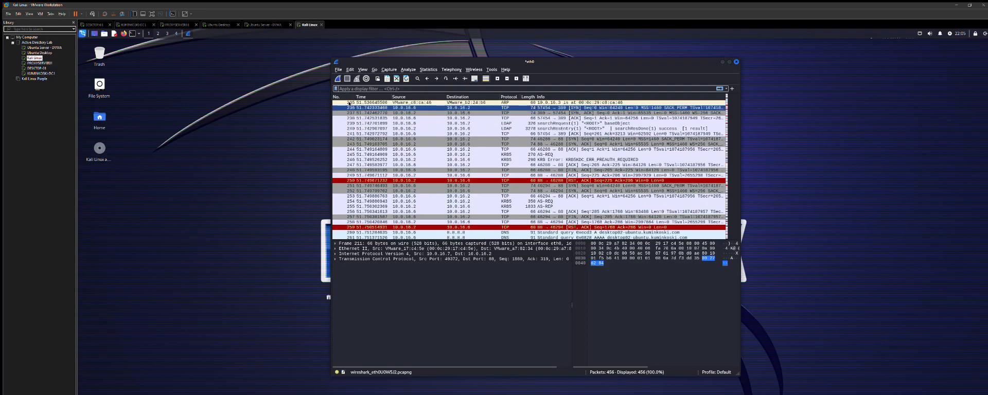
scroll(664, 160, "up", 20)
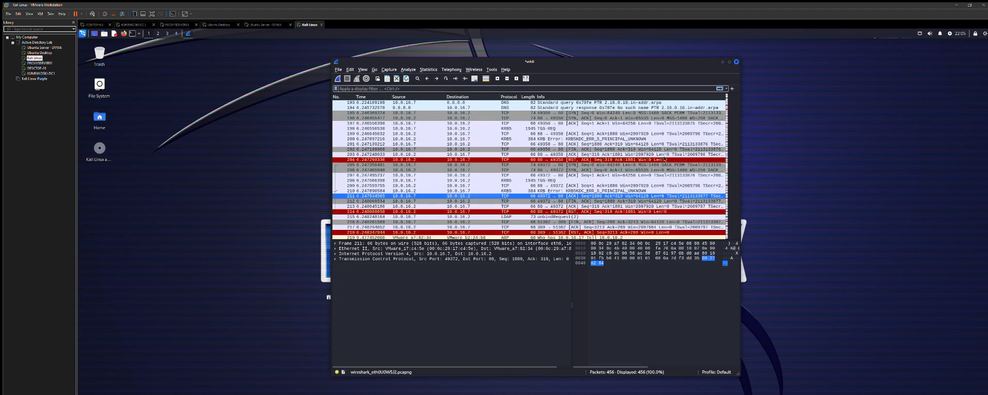
scroll(664, 159, "up", 20)
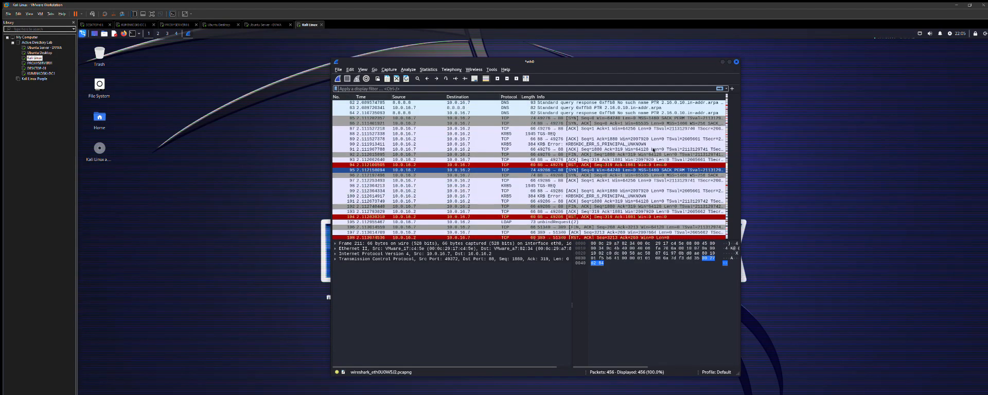
scroll(632, 152, "up", 20)
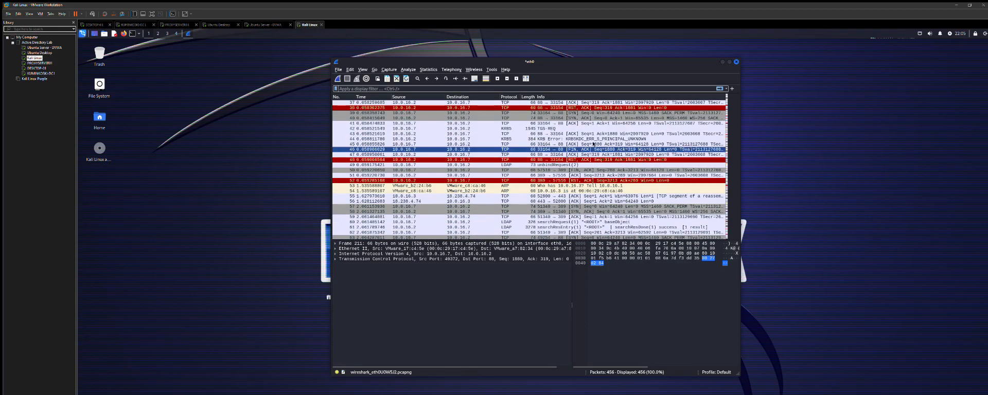
left_click(441, 127)
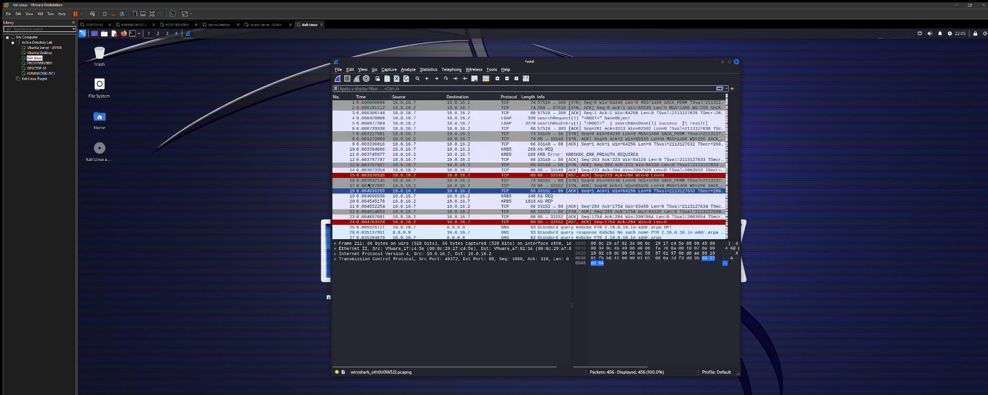
scroll(370, 160, "down", 1)
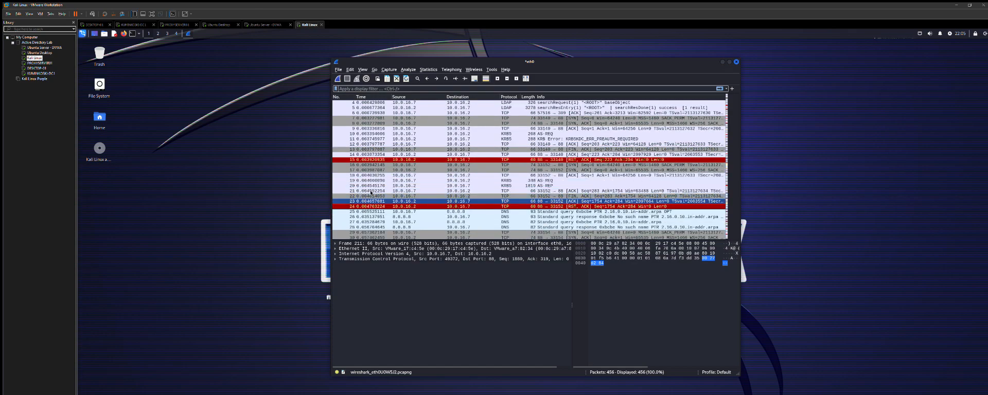
scroll(367, 139, "up", 1)
scroll(370, 154, "down", 4)
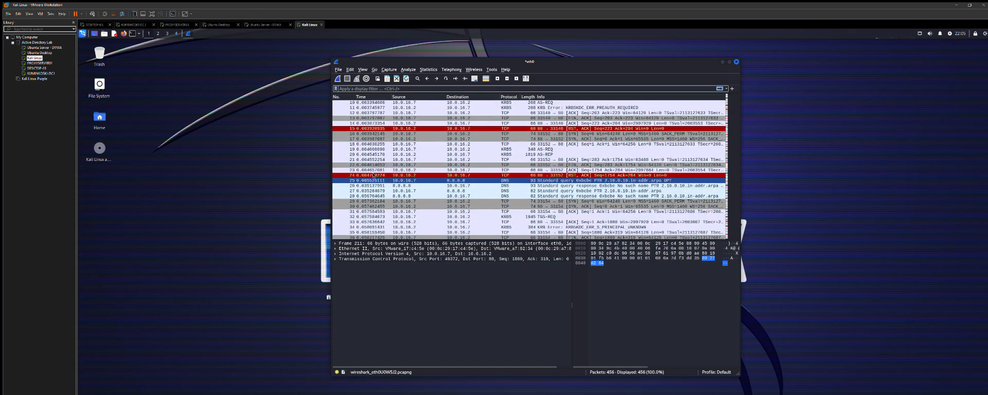
- Look through the captured TCP, KRB5 and DNS packets, select packet 43, and return to the start of the list
scroll(376, 191, "down", 2)
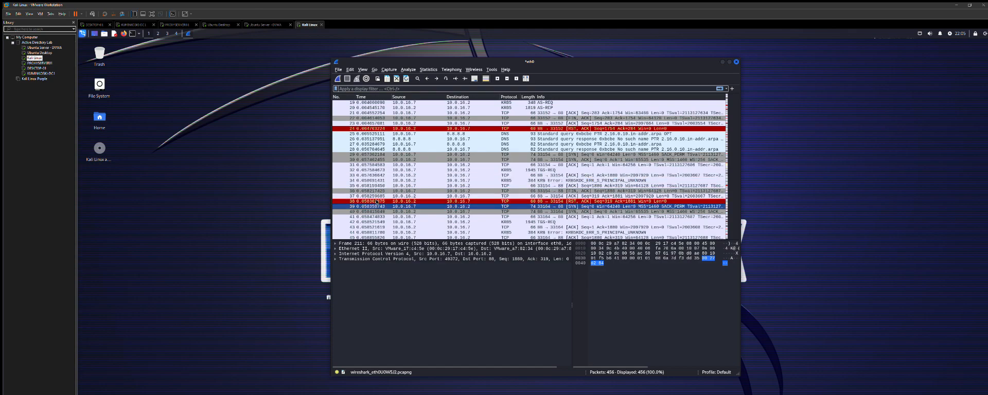
scroll(378, 204, "down", 2)
left_click(378, 195)
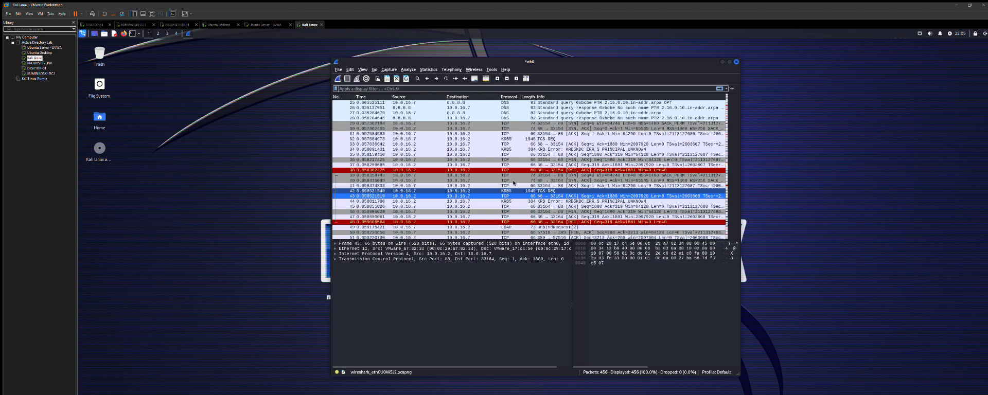
scroll(529, 151, "up", 4)
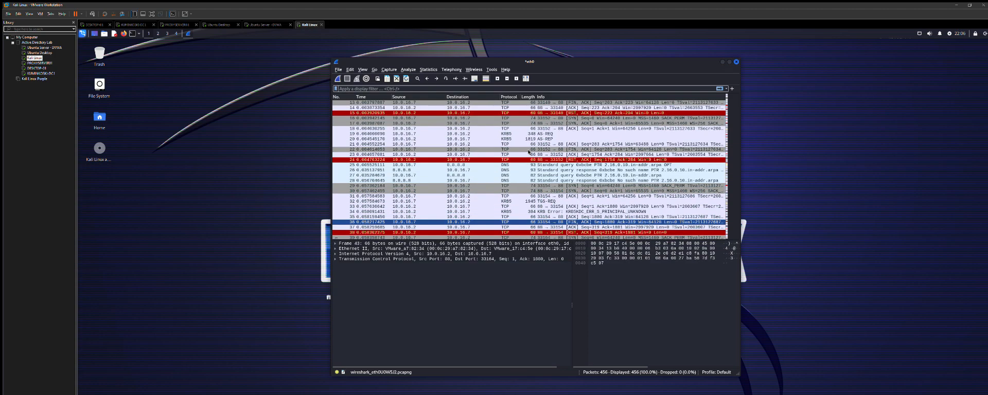
scroll(529, 152, "up", 4)
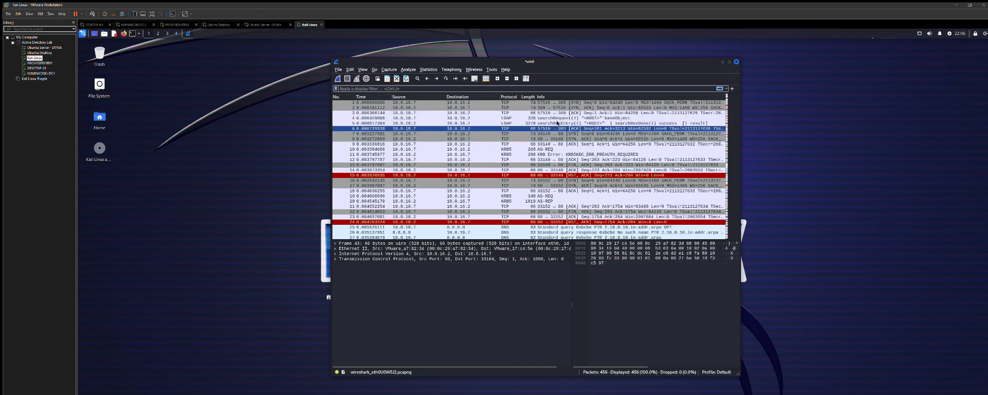
- Select the LDAP searchResEntry packet, number 5, and widen the Wireshark window to give its details and bytes more room
left_click(587, 129)
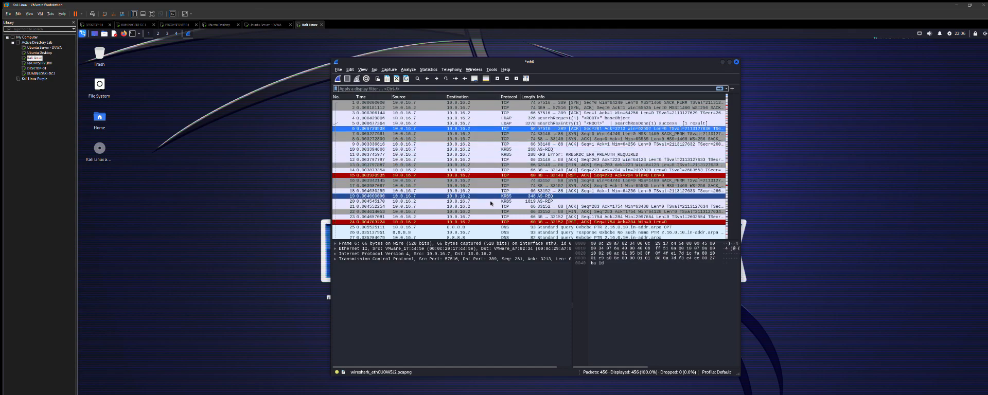
left_click(476, 124)
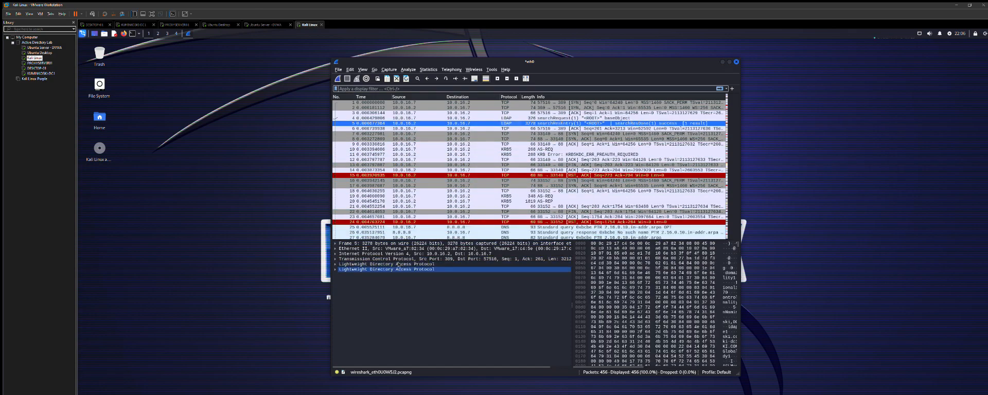
left_click_drag(741, 213, 878, 213)
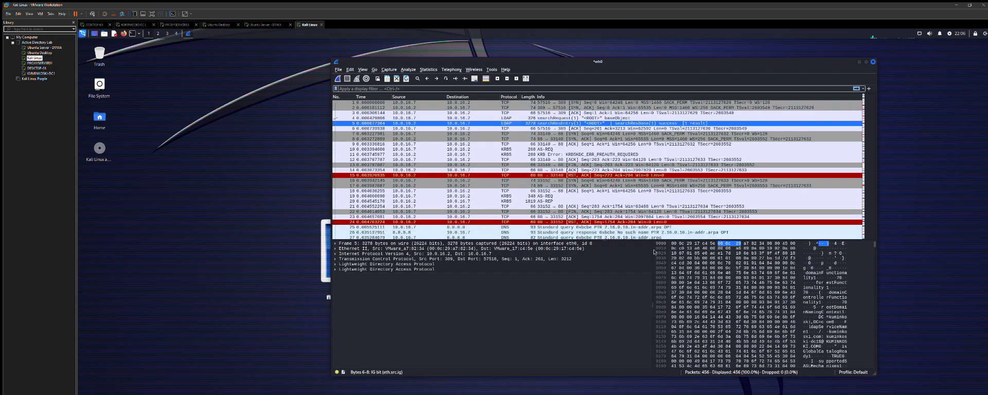
- Expand packet 5's Frame section with its interface ID, examine the arrival time and length fields, and collapse the section
left_click(340, 243)
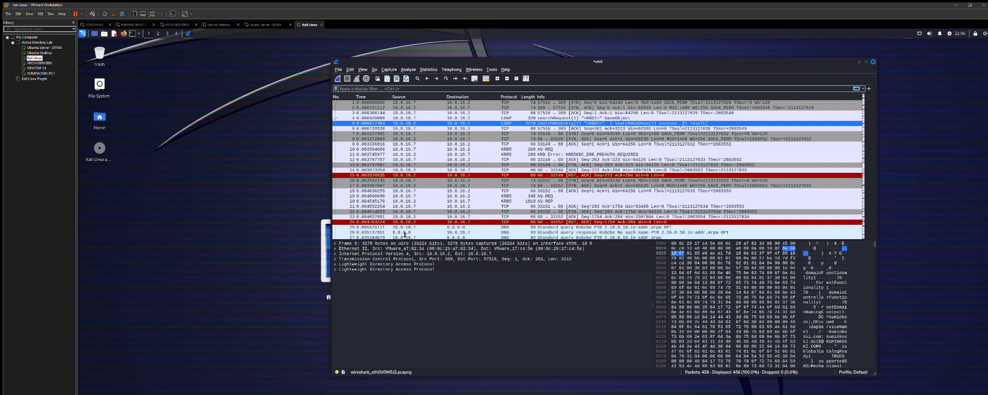
key("Down")
left_click(360, 242)
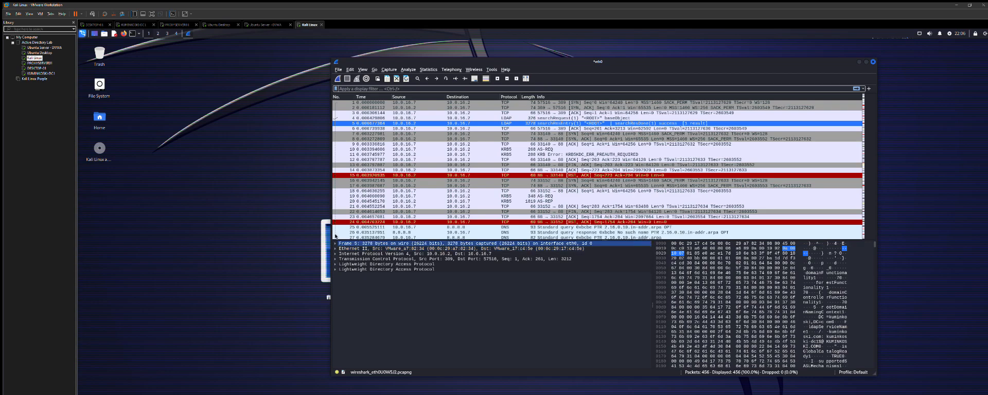
left_click(335, 244)
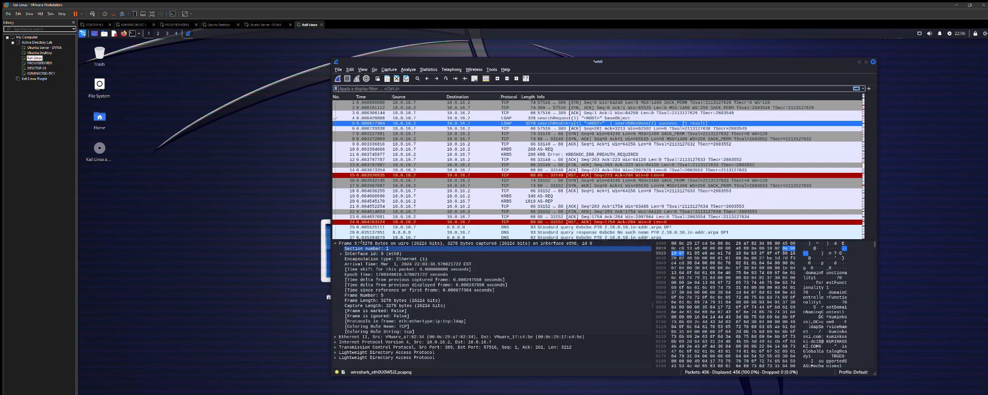
left_click(340, 253)
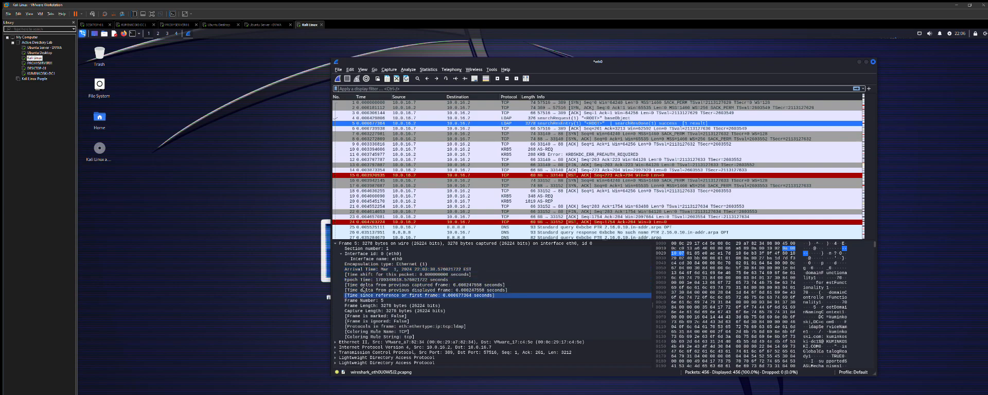
left_click(336, 243)
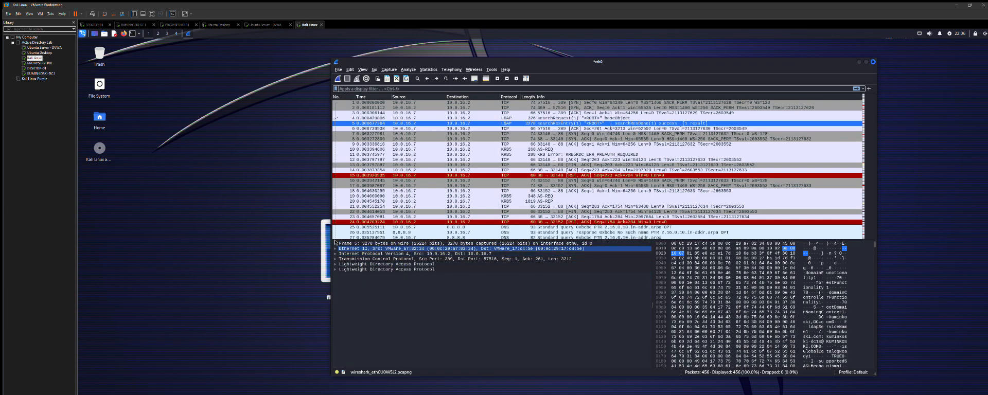
- Expand the Ethernet II section with its source and destination entries to examine the MAC address details
left_click(336, 249)
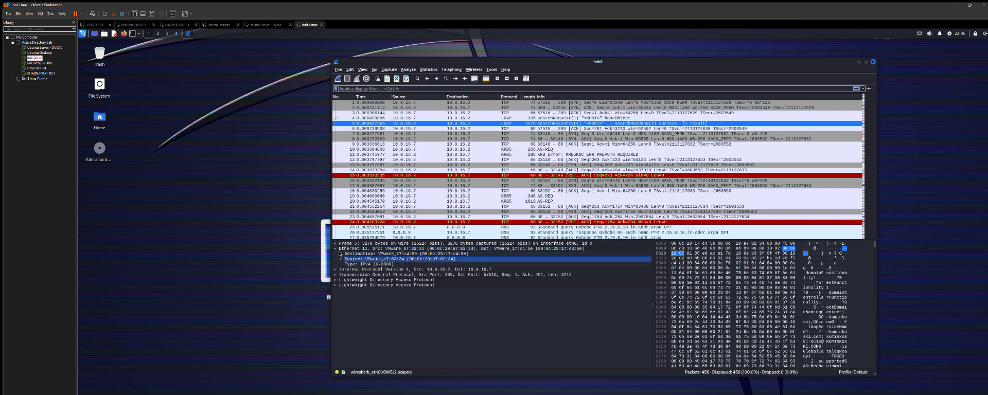
left_click(340, 258)
left_click(341, 254)
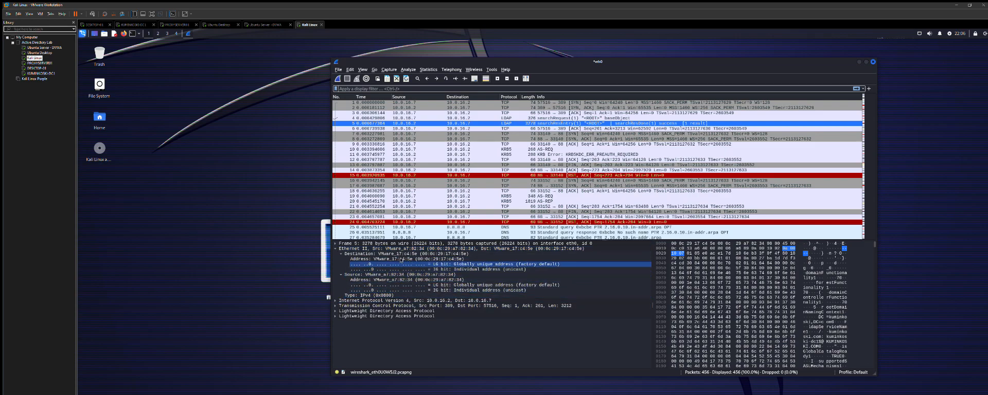
- Expand the Internet Protocol Version 4 section and read through its header fields, including identification, flags, time to live and protocol
left_click(336, 301)
scroll(360, 288, "down", 1)
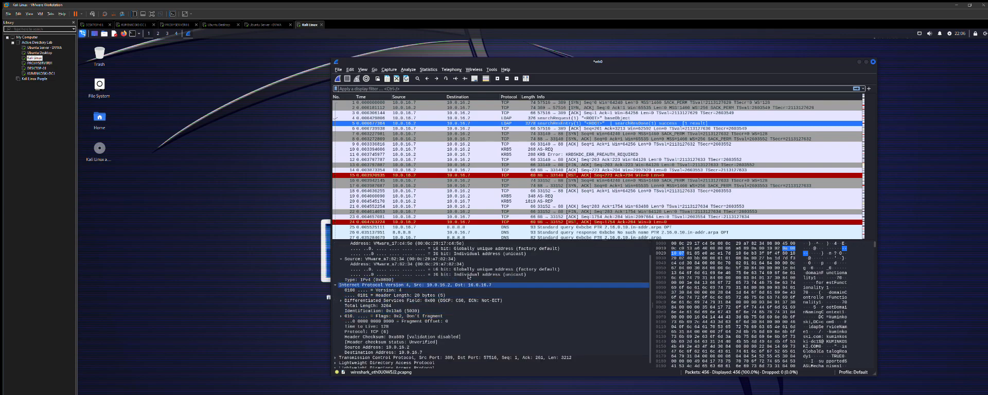
scroll(469, 279, "down", 1)
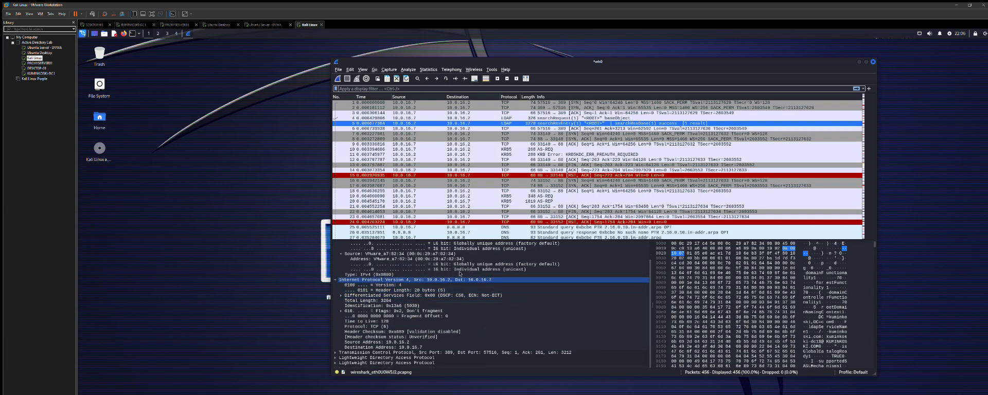
key("Down")
key("Down")
key("Down")
key("Down")
key("Down")
key("Down")
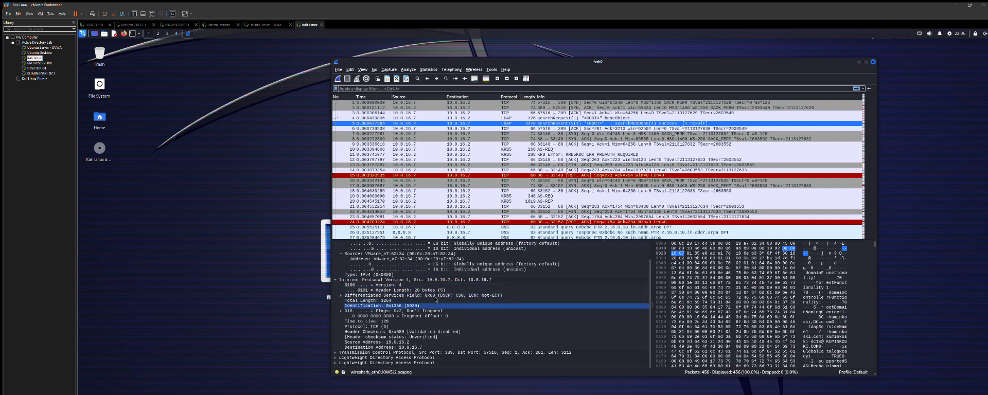
key("Down")
key("Down")
key("Down")
key("Down")
key("Down")
key("Down")
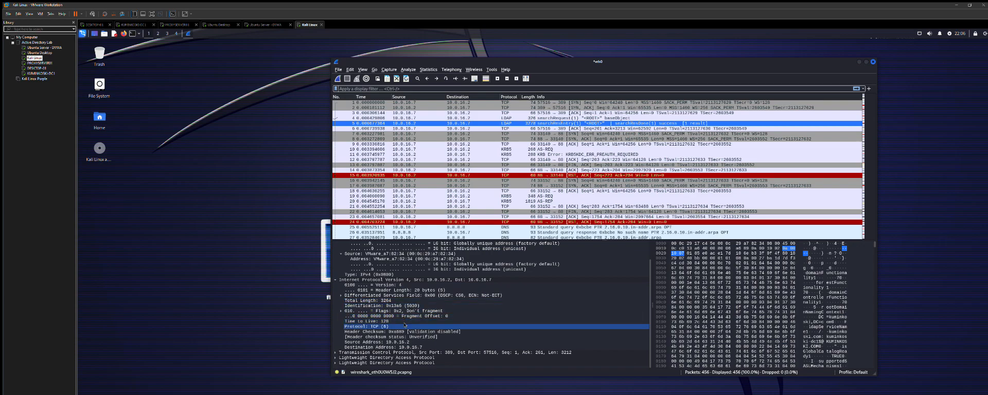
- Expand the Transmission Control Protocol section and examine its ports, sequence and acknowledgment numbers, flags, window and checksum
key("Down")
key("Right")
key("Down")
key("Down")
key("Down")
key("Down")
key("Down")
key("Down")
key("Down")
key("Down")
key("Down")
key("Down")
key("Up")
key("Up")
key("Up")
key("Up")
key("Up")
key("Up")
key("Up")
key("Up")
key("Up")
key("Up")
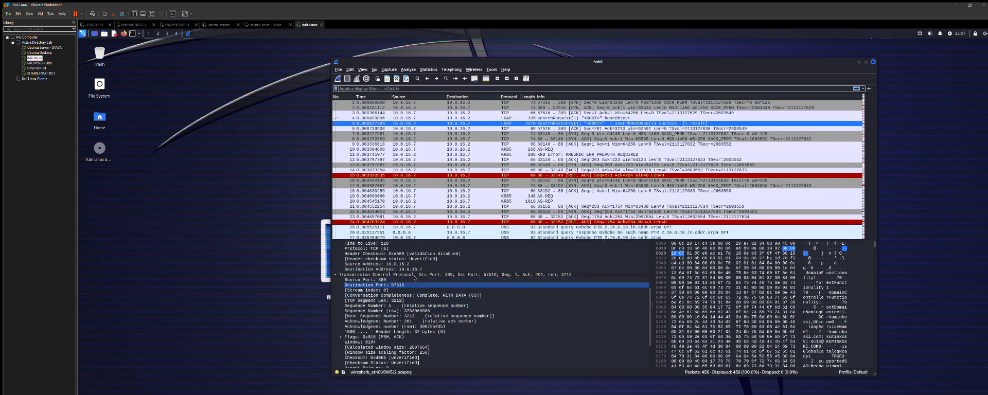
scroll(347, 307, "down", 3)
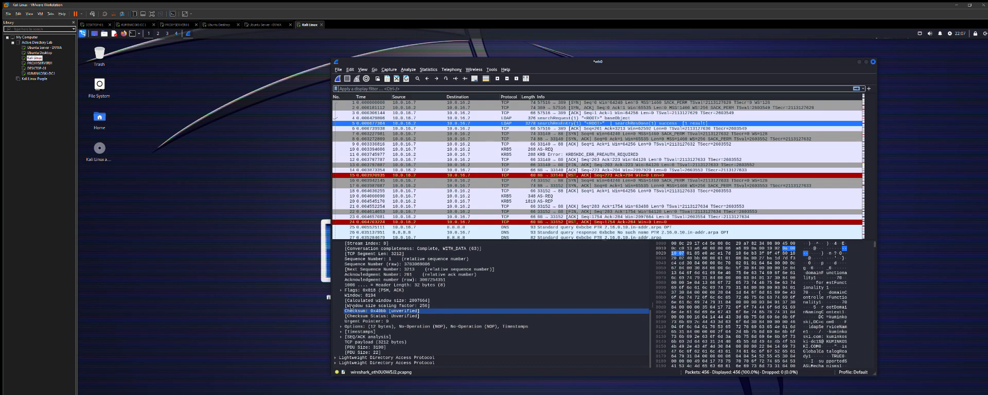
- Expand both Lightweight Directory Access Protocol sections and their searchResEntry and searchResDone messages
left_click(335, 357)
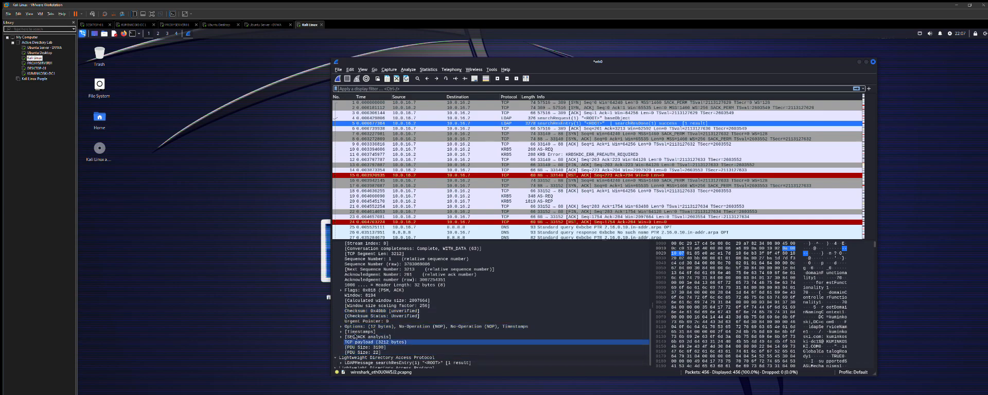
scroll(355, 337, "down", 1)
left_click(335, 363)
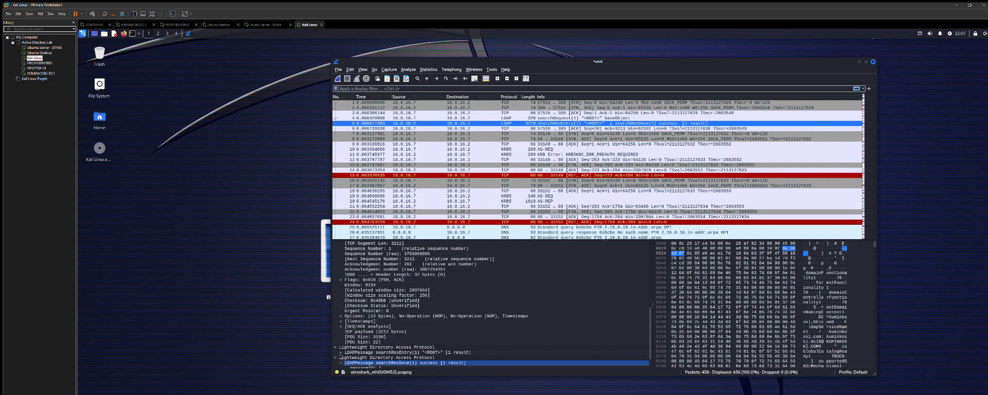
scroll(341, 355, "down", 2)
left_click(342, 336)
left_click(341, 331)
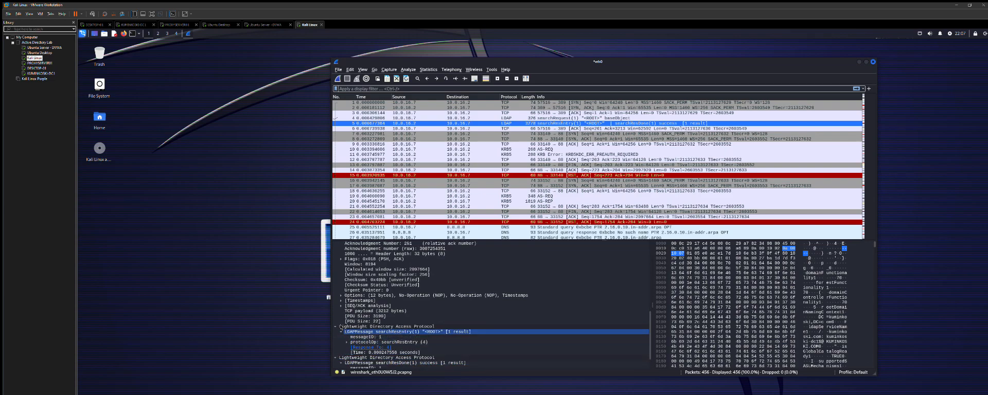
- Expand the protocolOp of the searchResEntry message down to its list of attributes
scroll(344, 324, "down", 2)
left_click(348, 321)
left_click(347, 321)
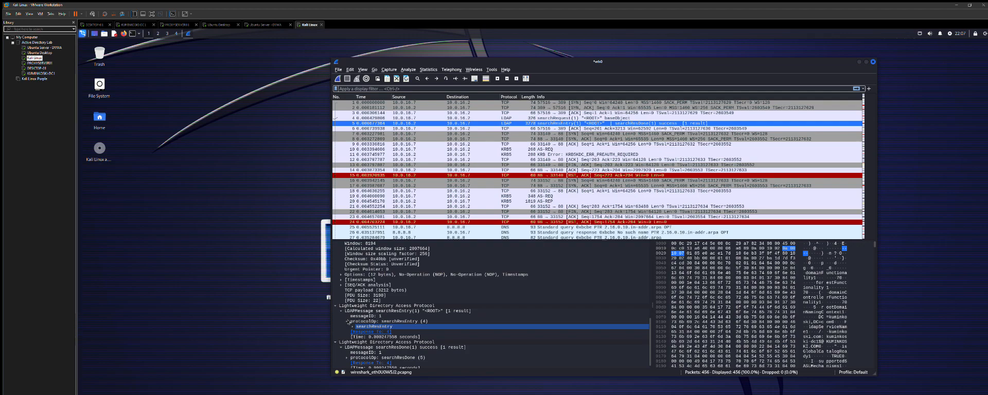
left_click(353, 327)
scroll(354, 326, "down", 1)
left_click(359, 322)
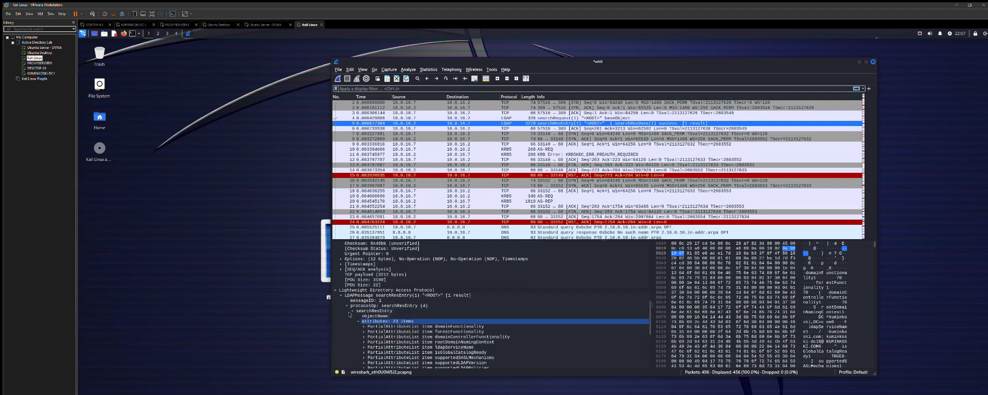
- Look through the searchResEntry's PartialAttributeList items, from domainFunctionality to supportedExtension
scroll(357, 322, "down", 4)
scroll(368, 288, "down", 4)
left_click(369, 295)
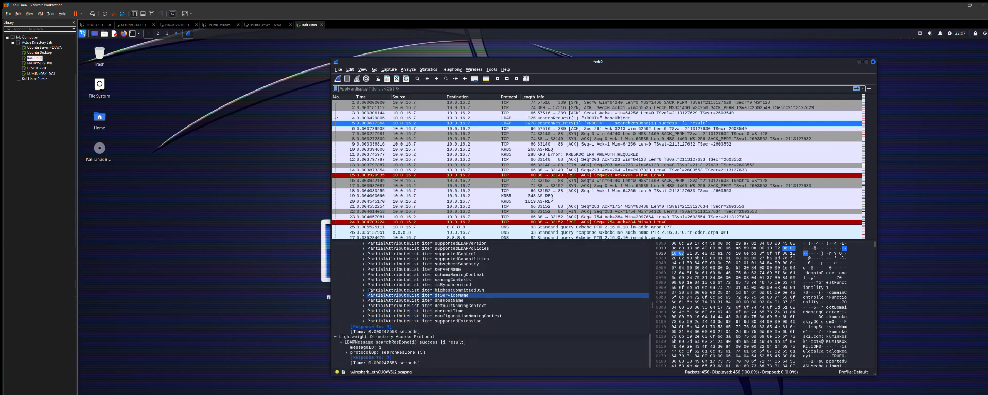
left_click(389, 274)
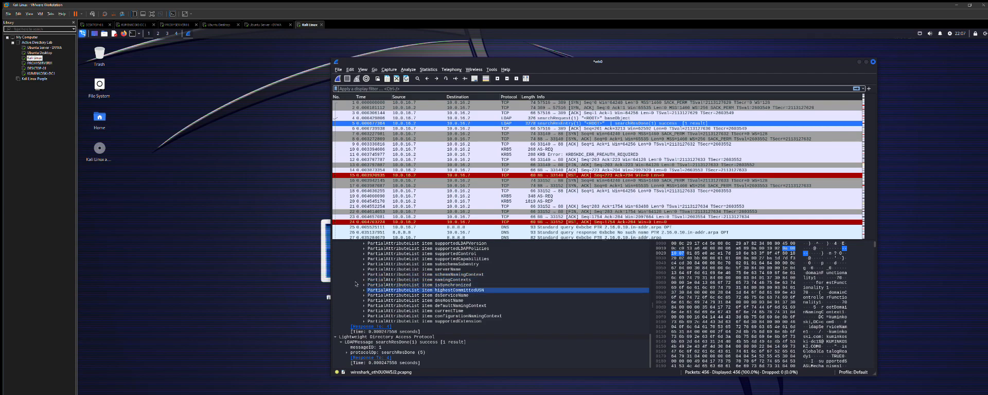
scroll(353, 281, "up", 7)
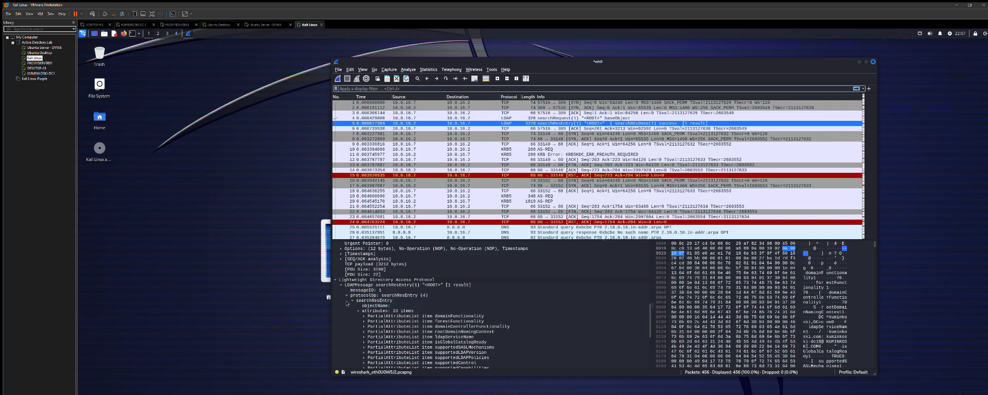
scroll(353, 303, "down", 1)
scroll(347, 303, "down", 3)
left_click(364, 296)
left_click(364, 295)
scroll(345, 296, "down", 3)
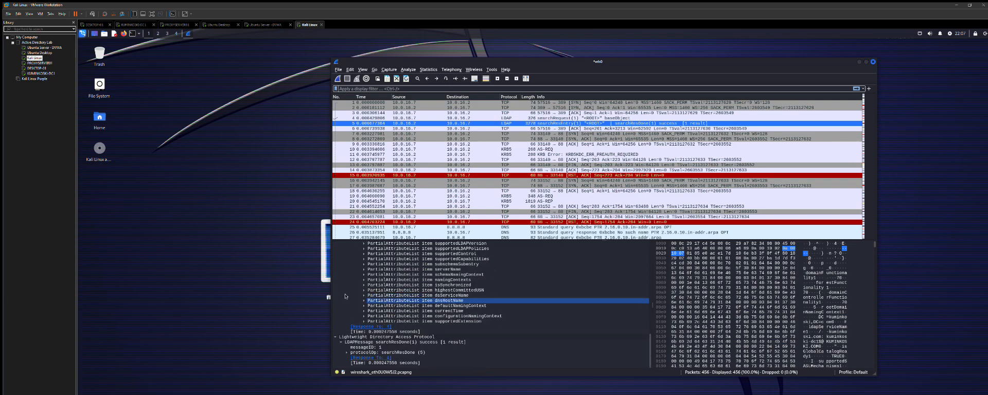
- Expand the searchResDone message's protocolOp to examine its result code, matched DN and error message
left_click(347, 352)
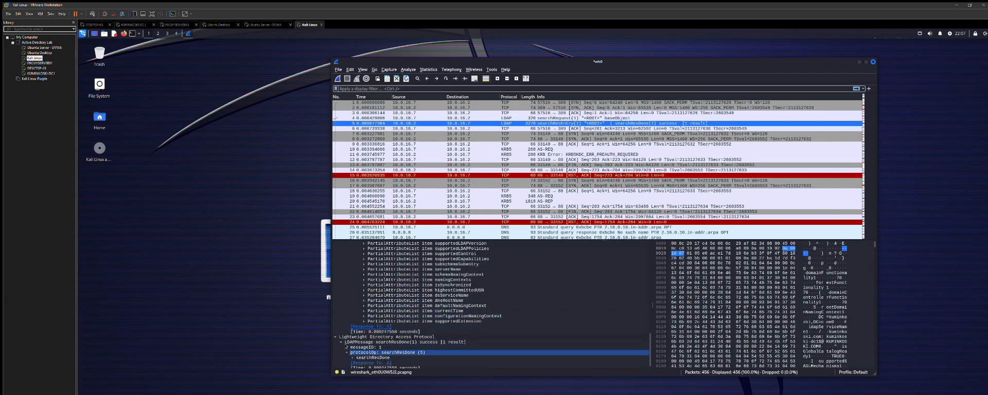
left_click(353, 353)
scroll(353, 352, "down", 1)
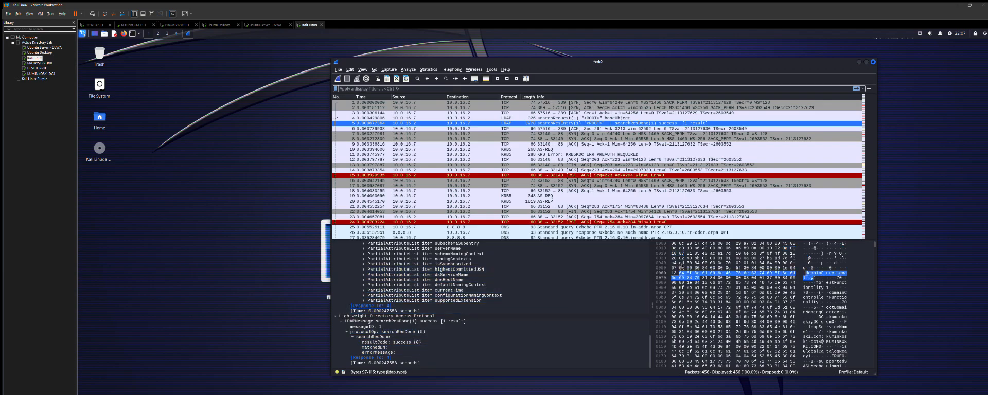
- Examine packet 5's raw hexadecimal and ASCII bytes, matching highlighted ranges to fields such as the destination address and attribute values
left_click(720, 248)
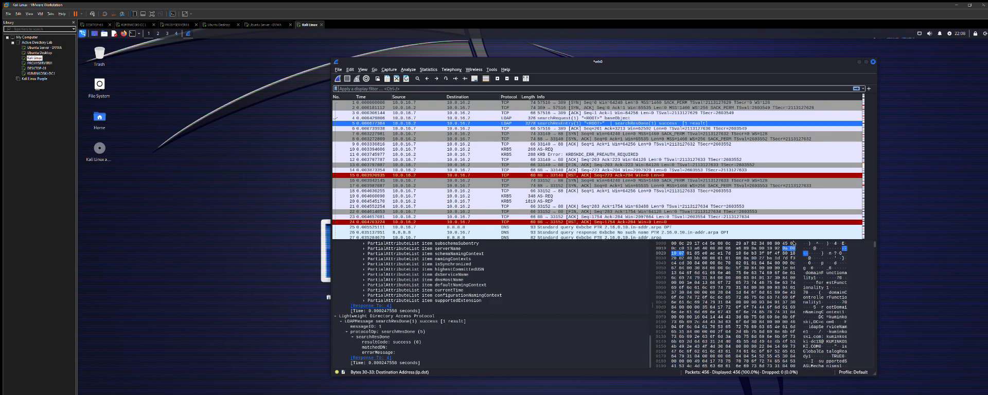
scroll(820, 288, "down", 2)
scroll(821, 298, "down", 4)
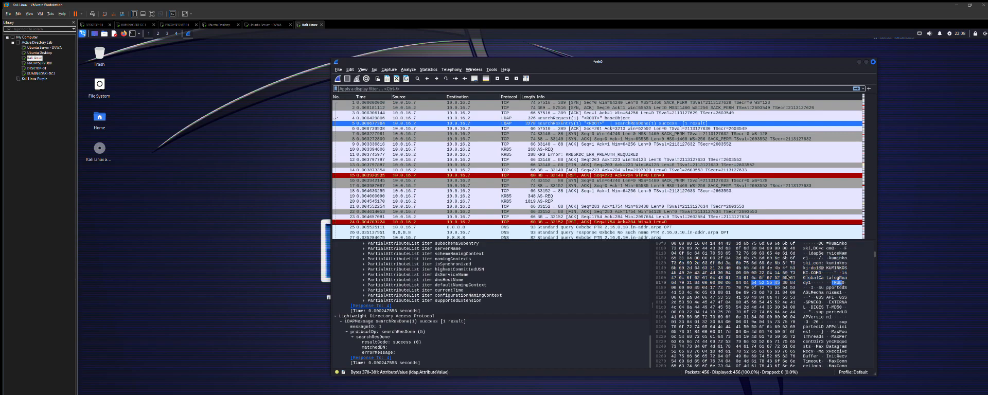
scroll(767, 264, "up", 2)
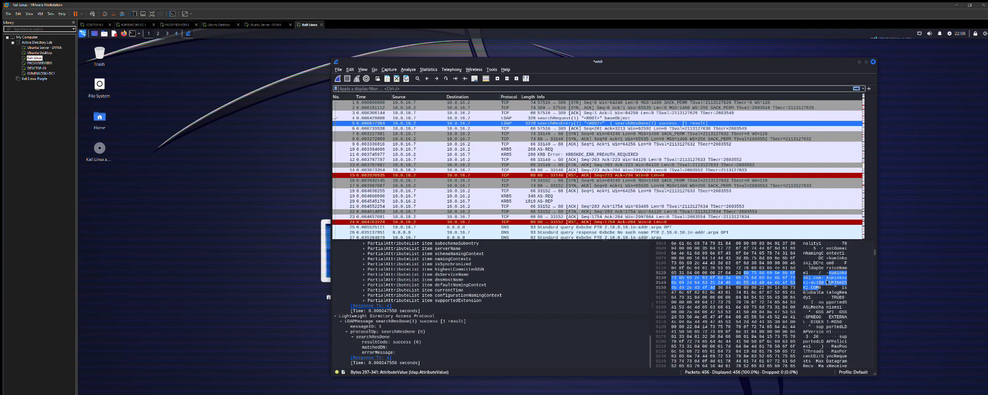
scroll(814, 277, "down", 10)
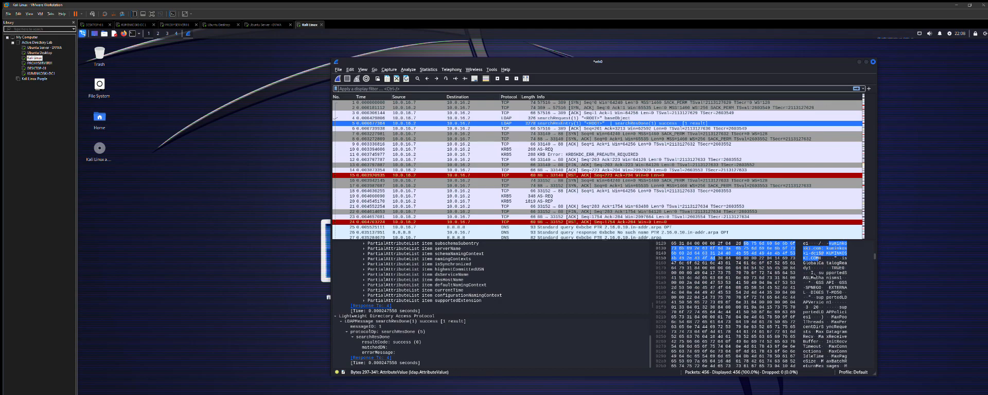
- Look through the remaining raw bytes of packet 5, from the servers' supported controls to the supportedExtension values, and on through the packet list
scroll(817, 288, "down", 20)
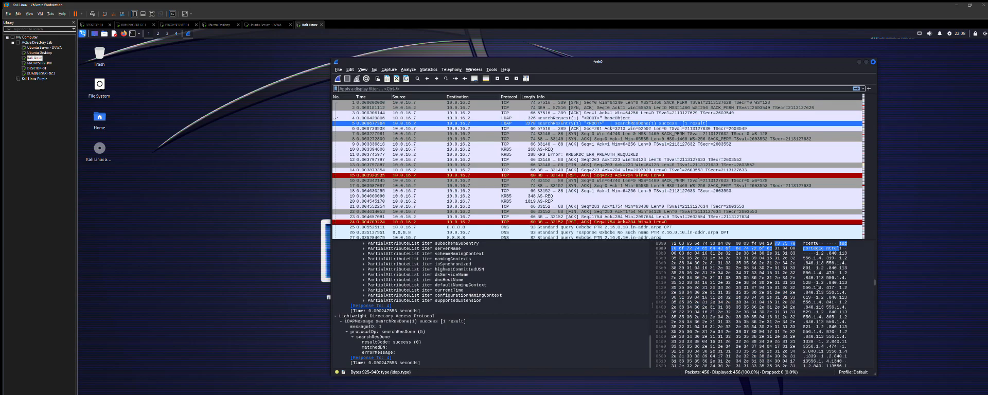
scroll(816, 288, "down", 20)
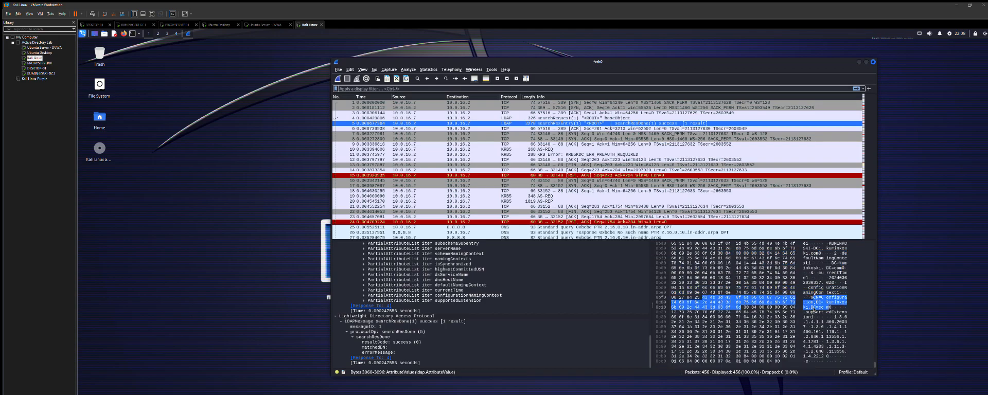
scroll(584, 201, "down", 4)
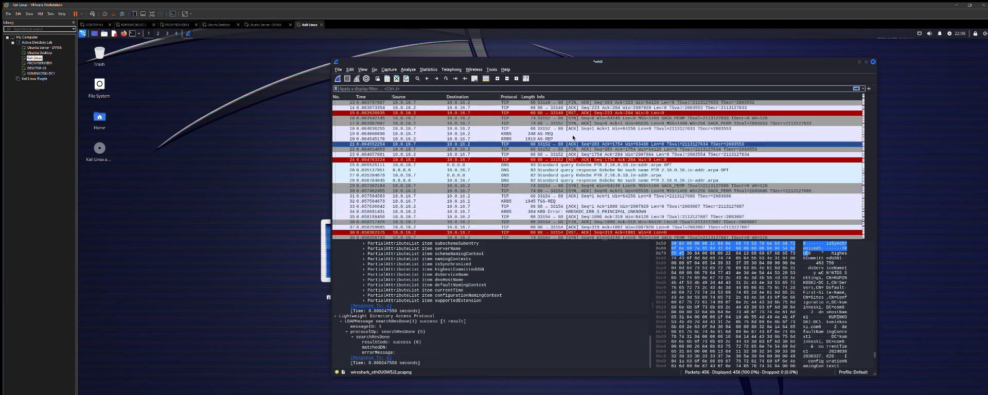
- Start a new live capture on eth0, continuing without saving the previously captured packets
left_click_drag(453, 59, 365, 64)
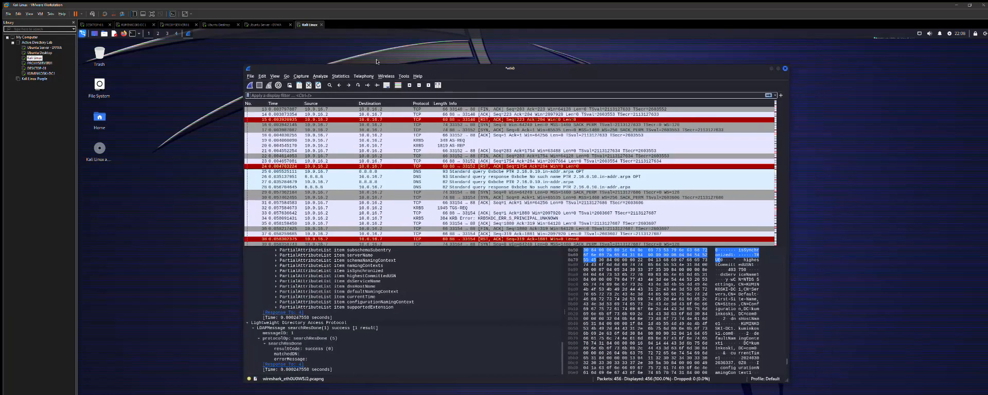
left_click_drag(790, 149, 753, 149)
left_click_drag(557, 70, 579, 73)
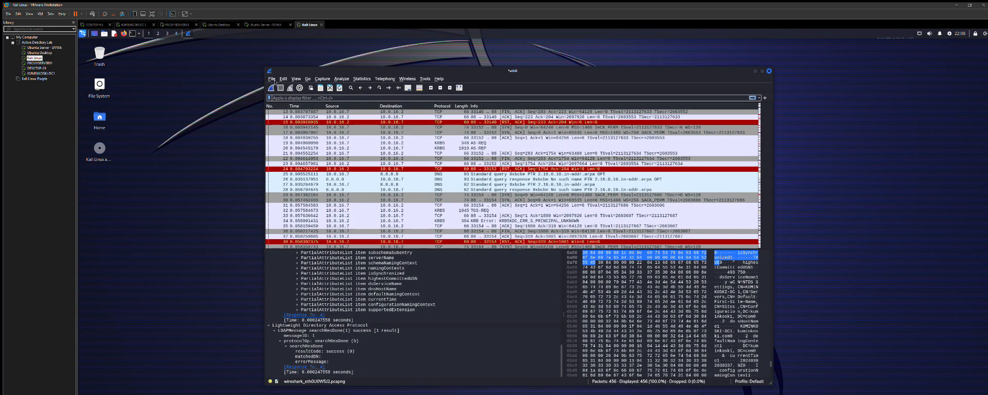
left_click(271, 87)
left_click(548, 220)
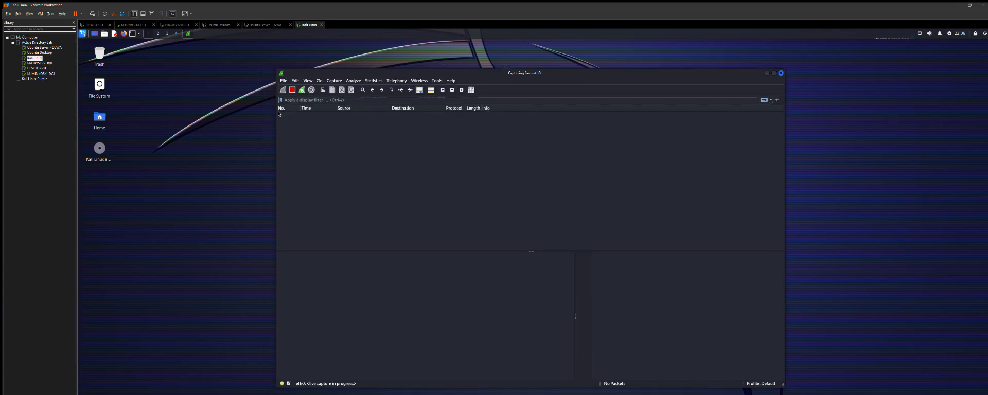
- Deselect the first ARP packet and try to stop the live eth0 capture
left_click_drag(274, 114, 320, 115)
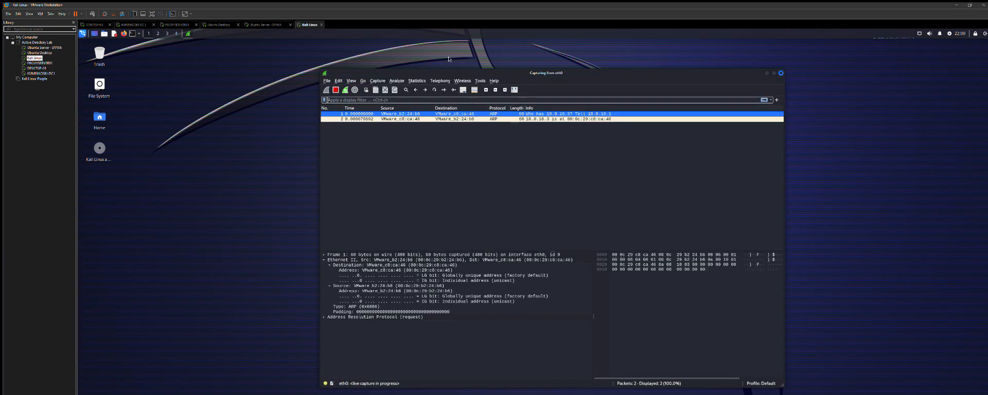
left_click_drag(455, 72, 409, 67)
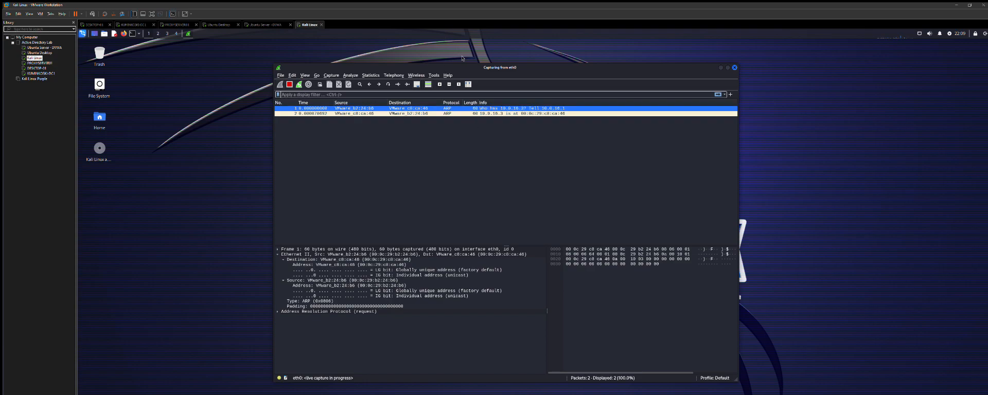
left_click_drag(464, 63, 462, 71)
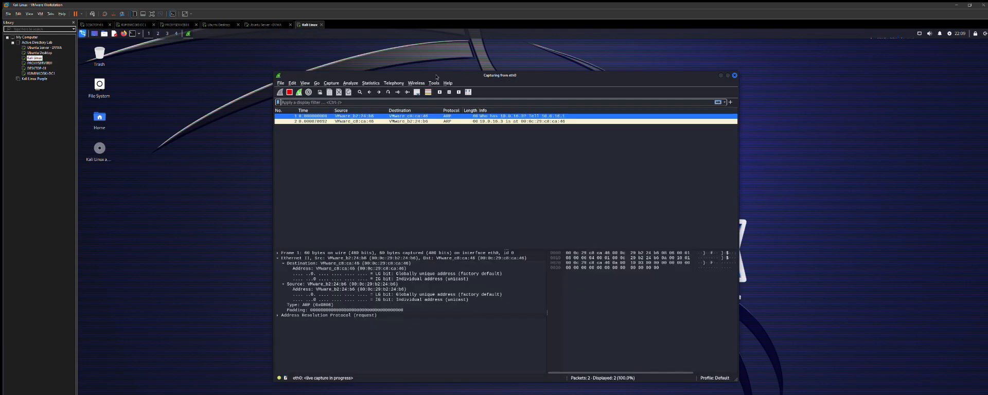
left_click(413, 138)
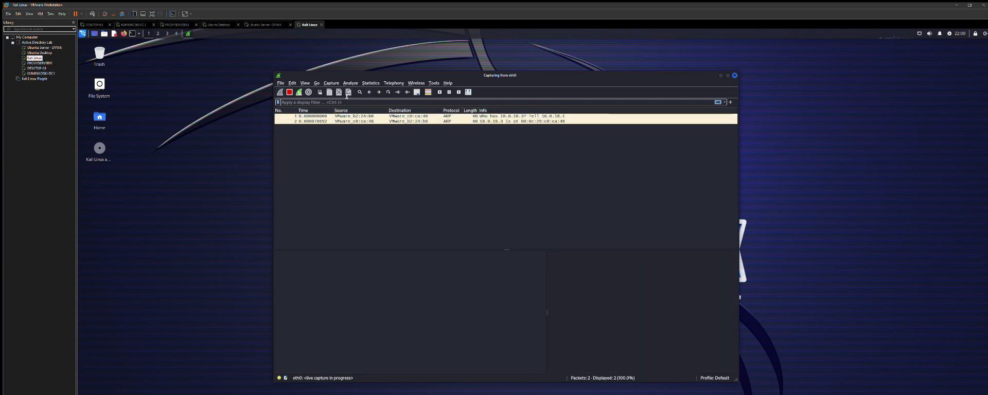
key("ctrl+e")
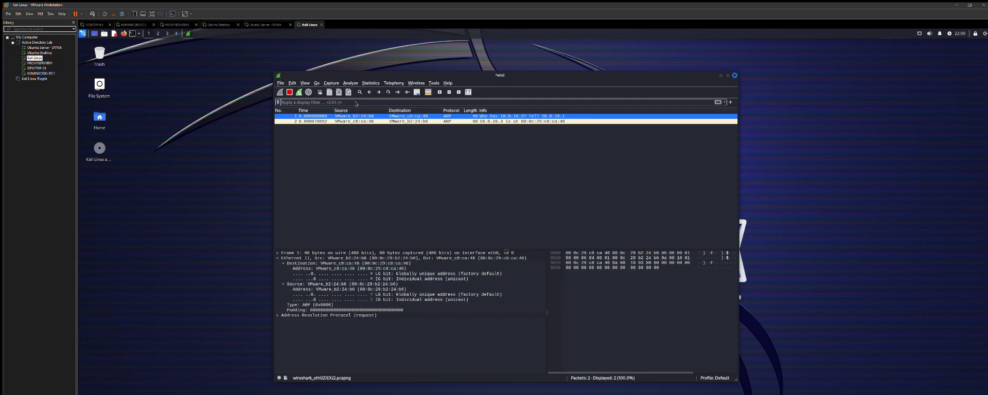
left_click_drag(405, 67, 433, 61)
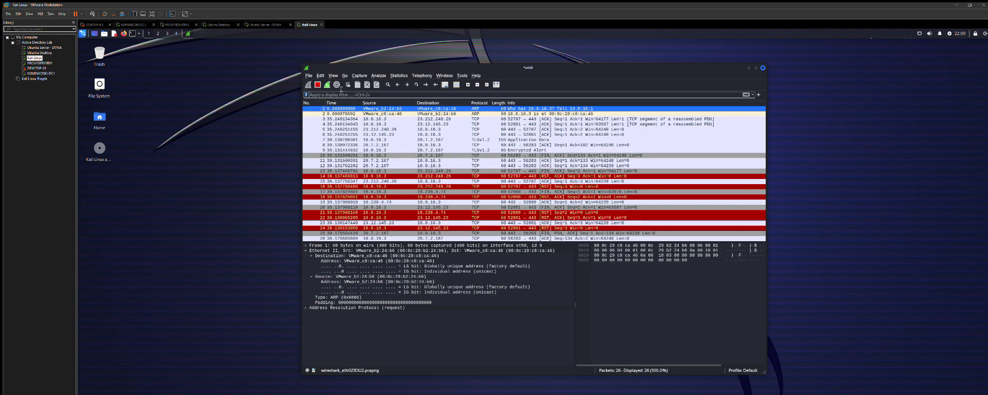
- Review the predefined capture filters, highlight the No ARP entry to examine its expression, and close the list without changes
left_click(361, 75)
mouse_move(374, 75)
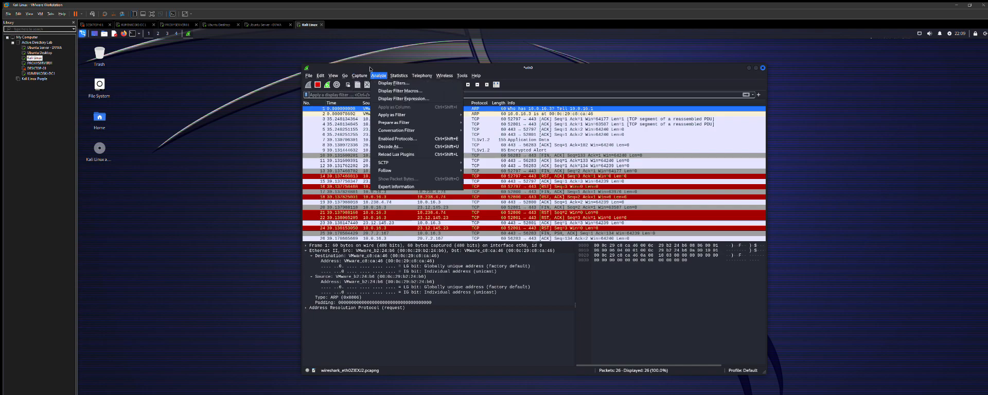
left_click(368, 113)
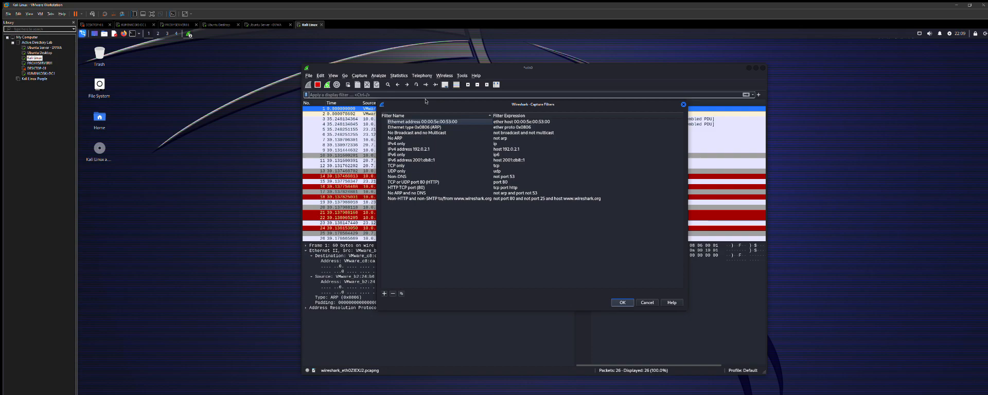
left_click_drag(481, 96, 466, 97)
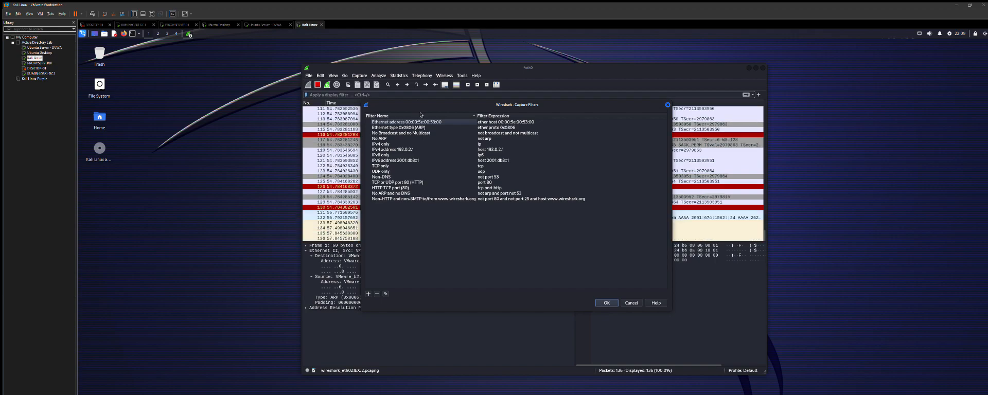
left_click(395, 138)
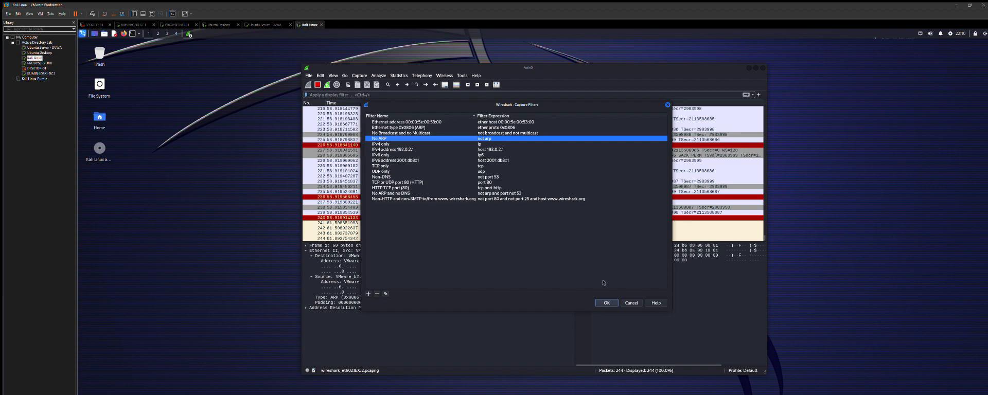
left_click(627, 301)
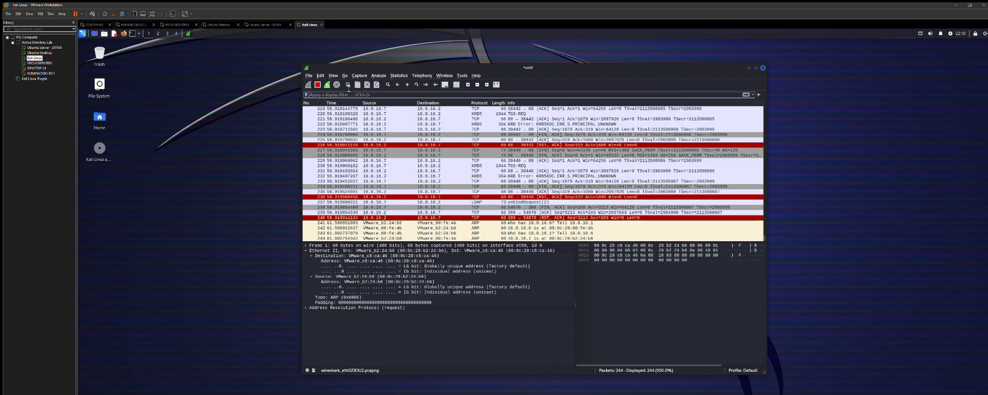
- Apply the display filter "not arp" and look through the filtered packet list
type("not arp")
key("Return")
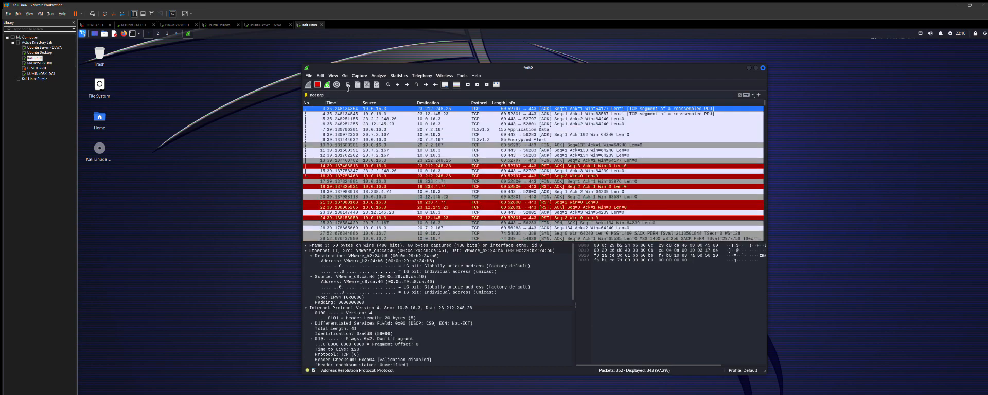
scroll(462, 189, "down", 12)
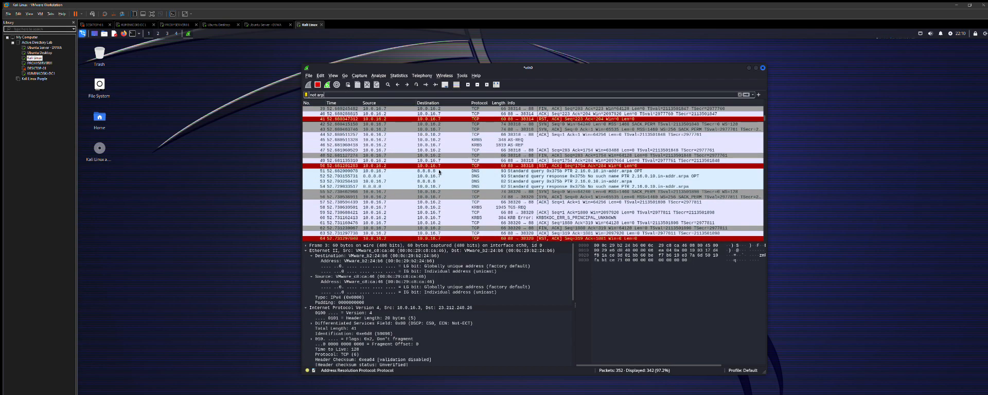
scroll(463, 189, "up", 12)
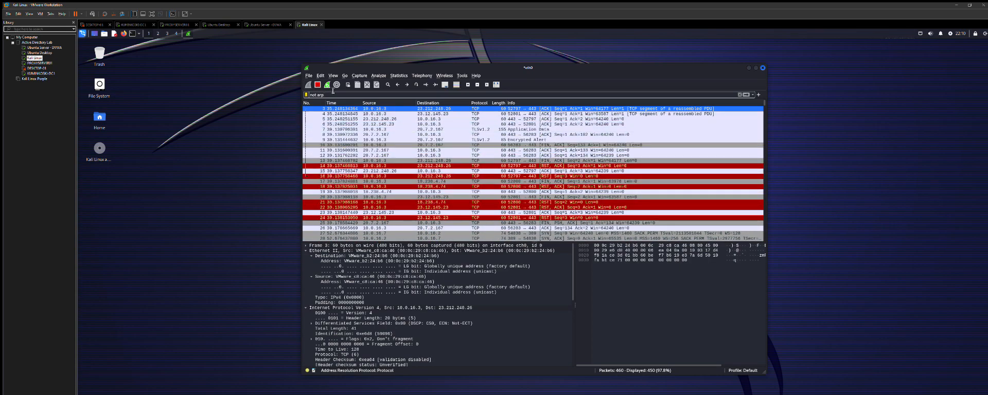
- Clear the "not arp" display filter to show all captured packets again
left_click_drag(336, 93, 310, 85)
key("BackSpace")
key("Return")
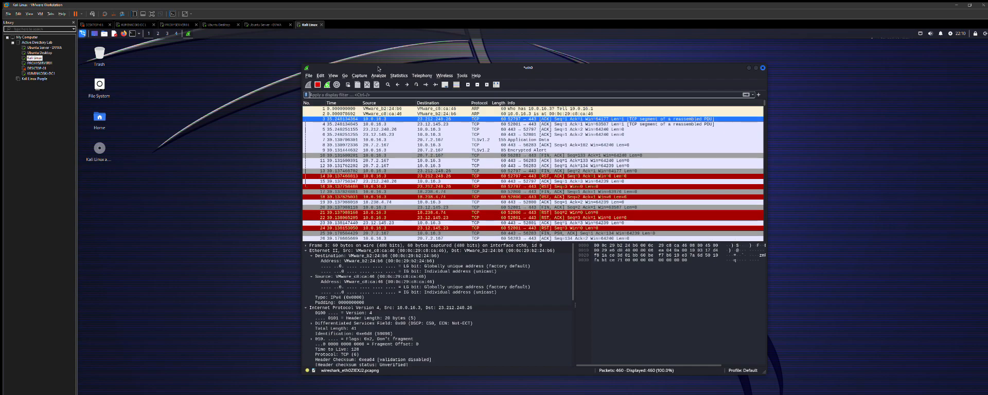
- Go through the predefined capture filters from IPv4 only down to TCP or UDP port 80 (HTTP), comparing names with expressions, and close the list
left_click(359, 75)
left_click(373, 114)
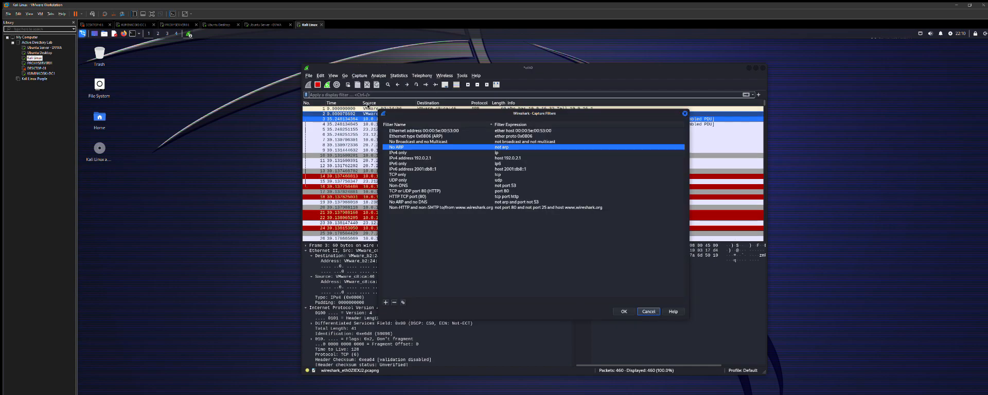
key("Down")
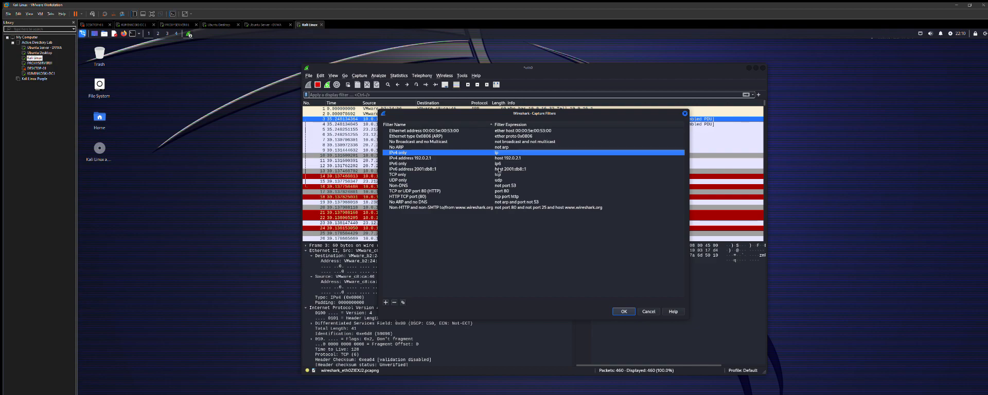
key("Down")
key("Down")
key("Down")
key("Down")
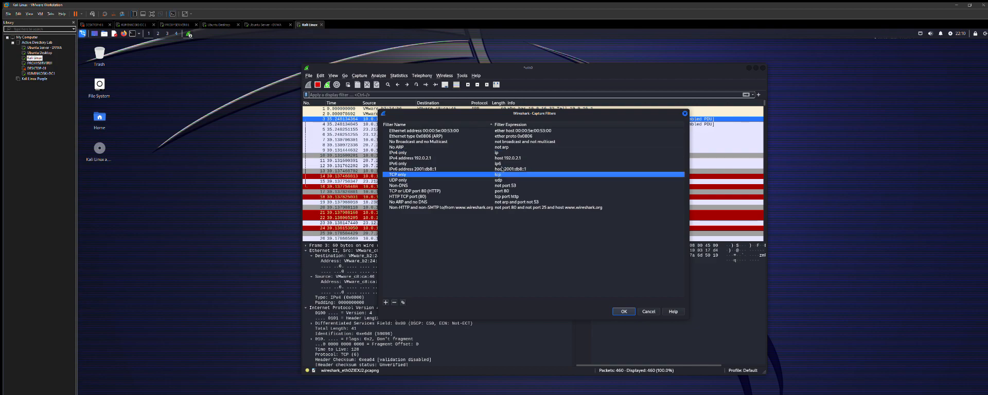
key("Down")
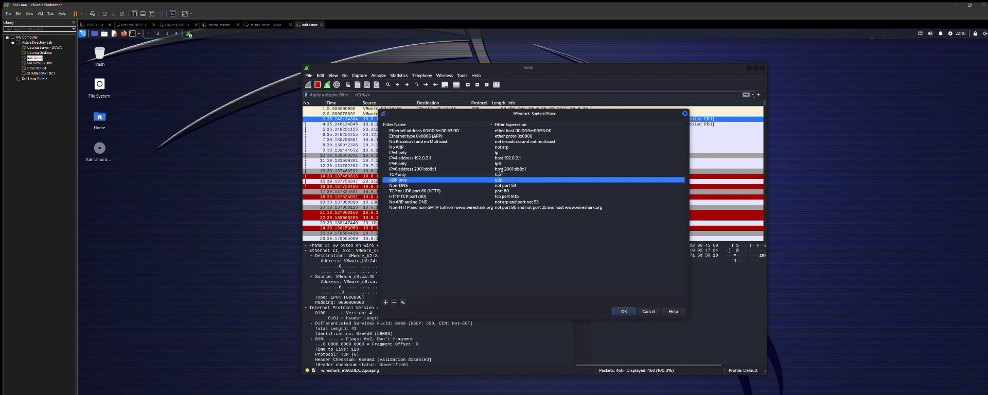
key("Down")
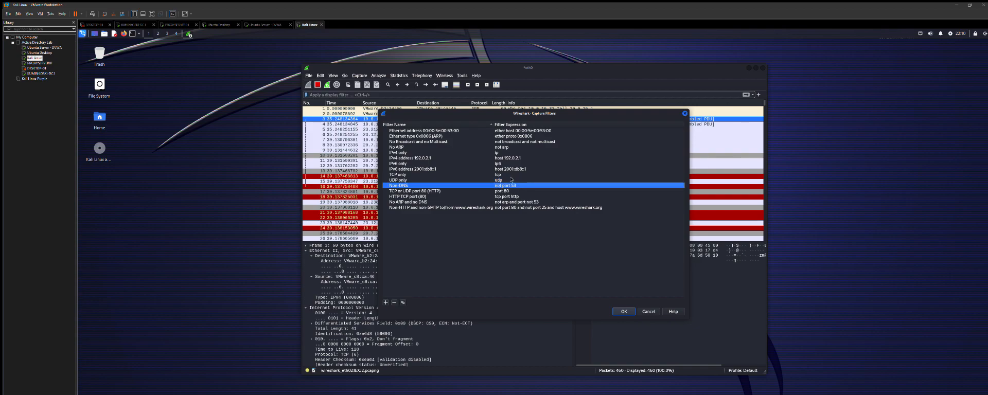
key("Down")
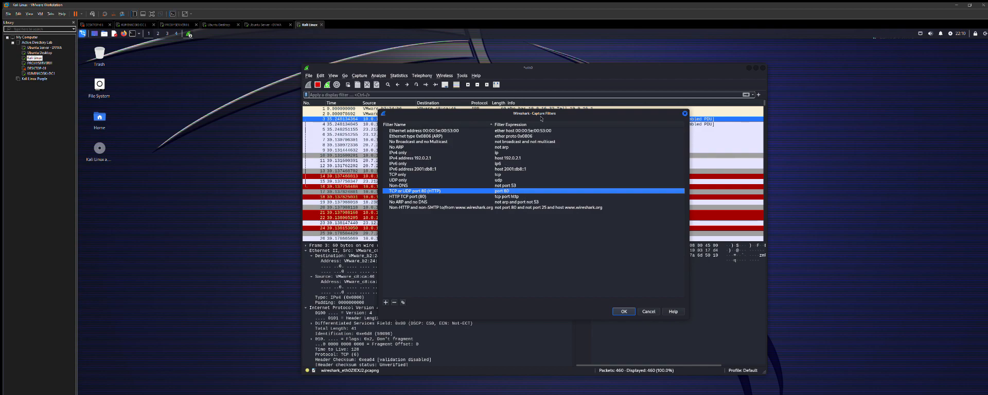
left_click(685, 114)
- Review the predefined display filters and their expressions, including No ARP and no DNS, HTTP, Non-DNS port, TCP only and Ethernet broadcast
left_click(401, 75)
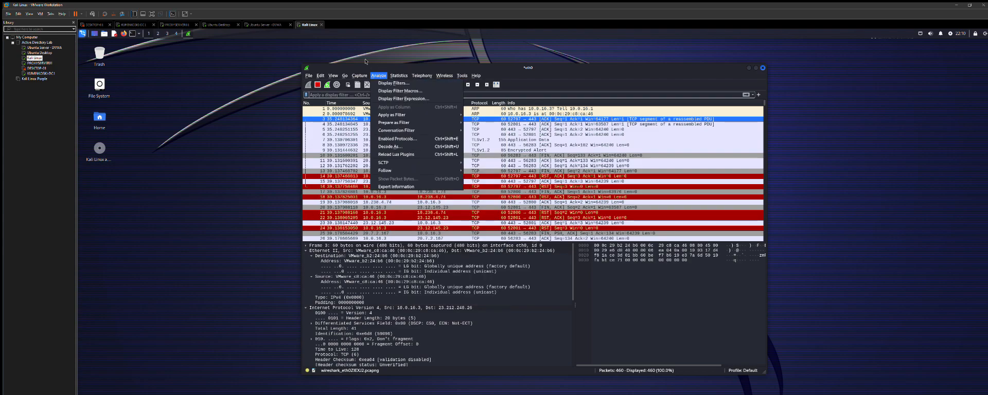
left_click(395, 81)
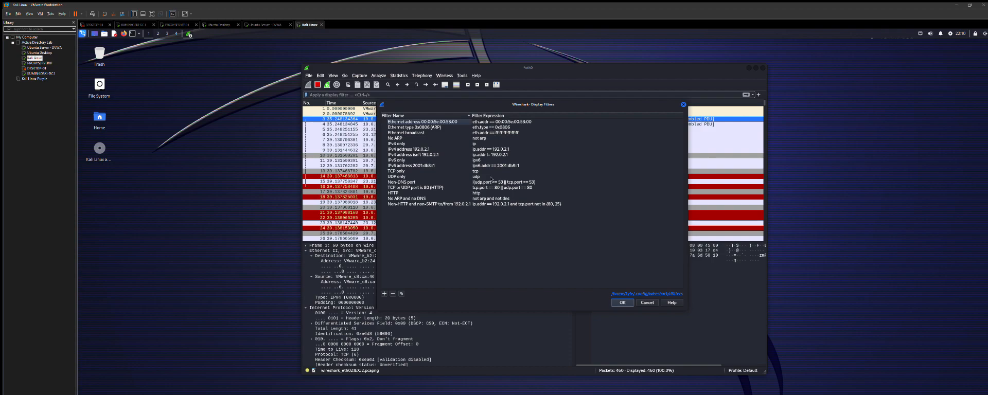
left_click(506, 204)
left_click(462, 198)
left_click(448, 193)
left_click(434, 182)
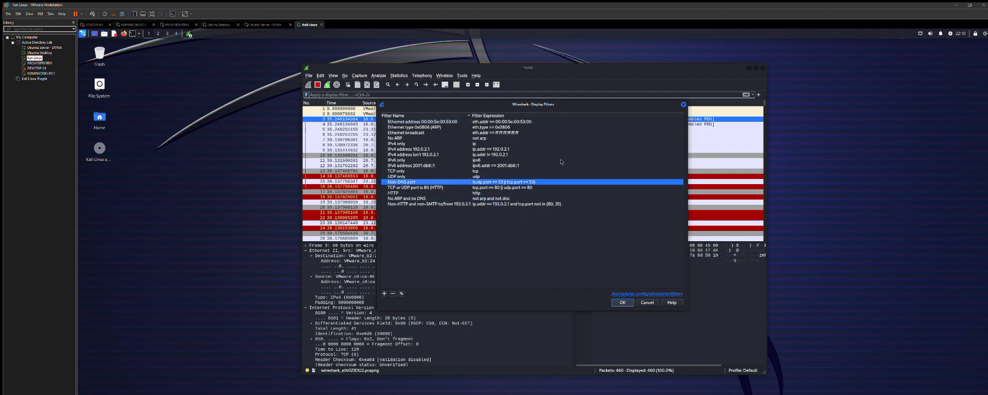
left_click(471, 171)
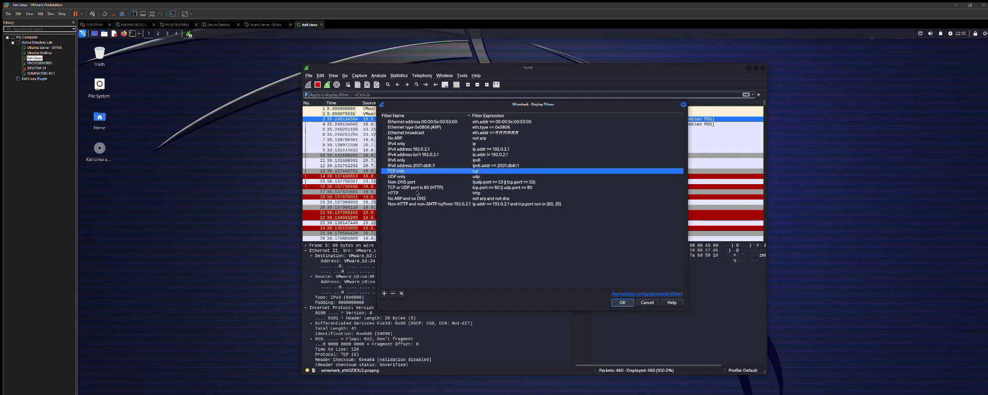
left_click(407, 132)
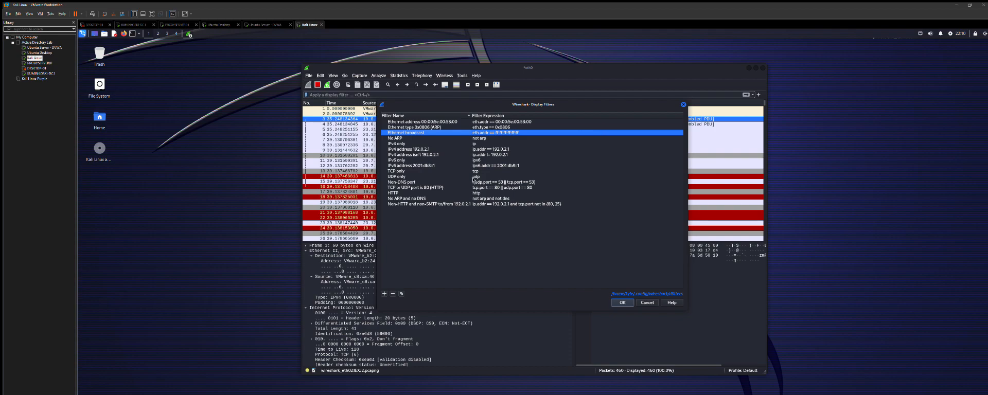
- Examine how the display filter expressions combine conditions, going from No ARP and no DNS up to Non-DNS port
left_click(476, 198)
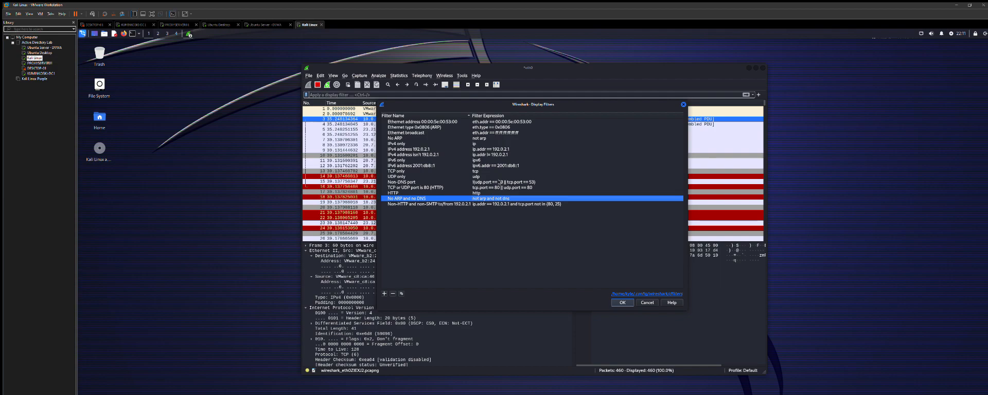
key("Up")
key("Up")
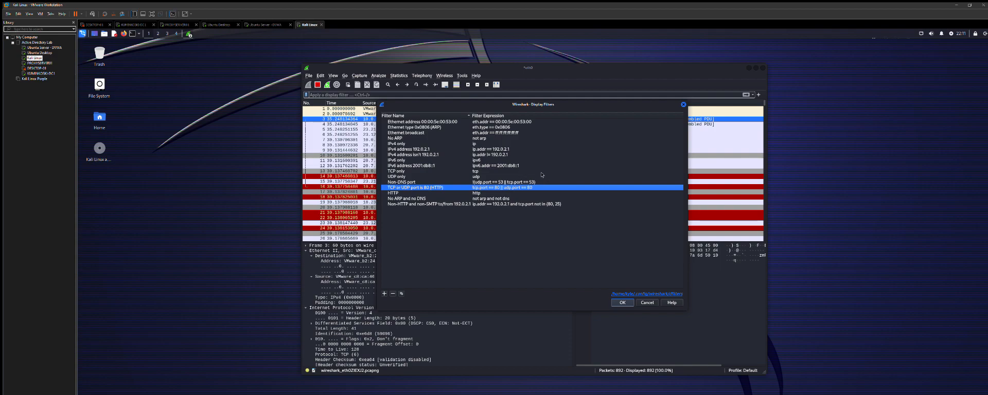
key("Up")
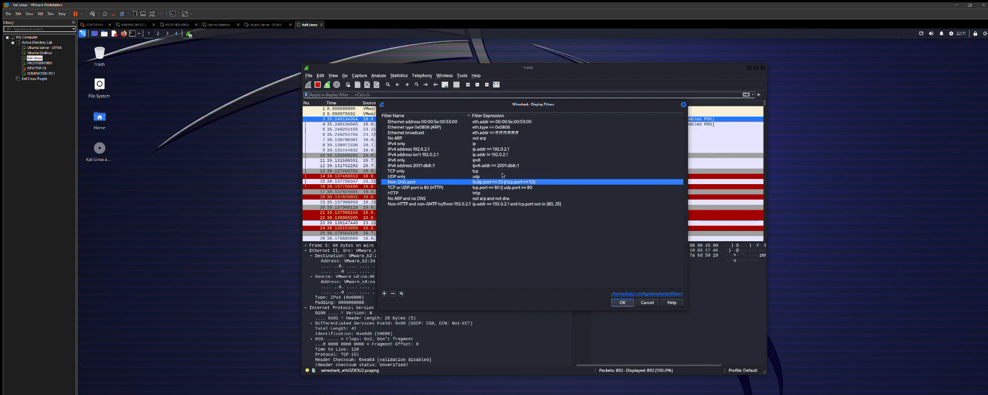
- Examine the predefined display filter expressions from IPv6 address 2001:db8::1 up to Ethernet broadcast, keeping the filter list clear of the packet columns
left_click(487, 164)
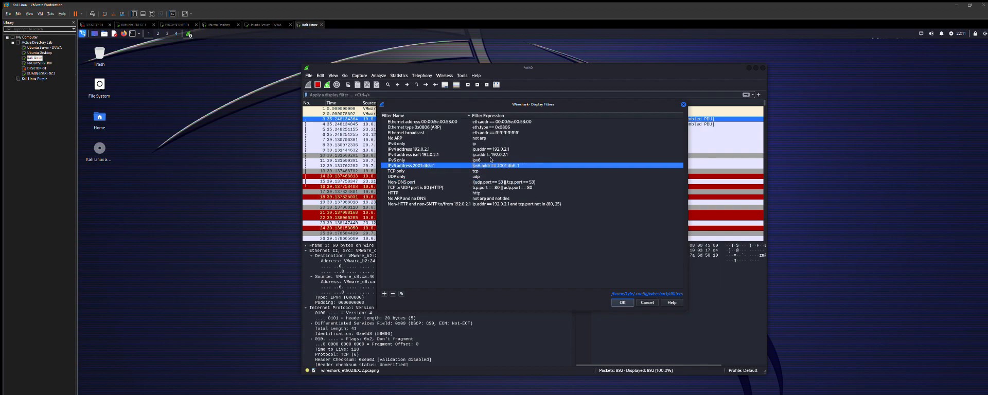
key("Up")
key("Up")
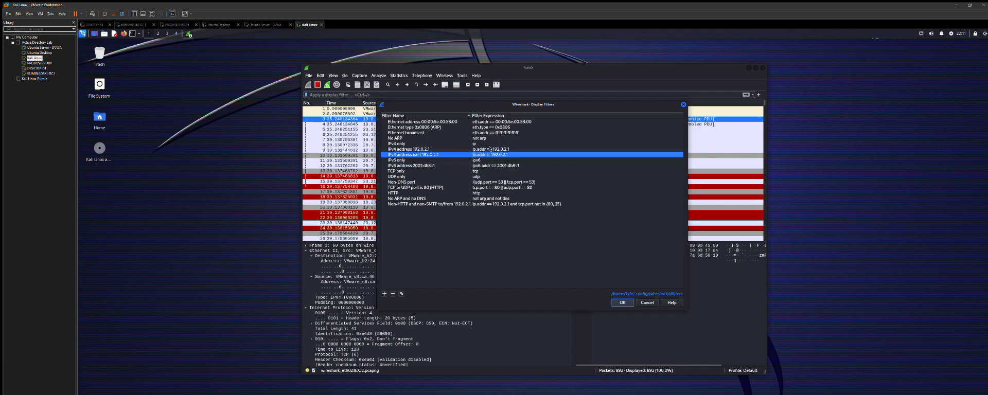
left_click_drag(493, 98, 453, 103)
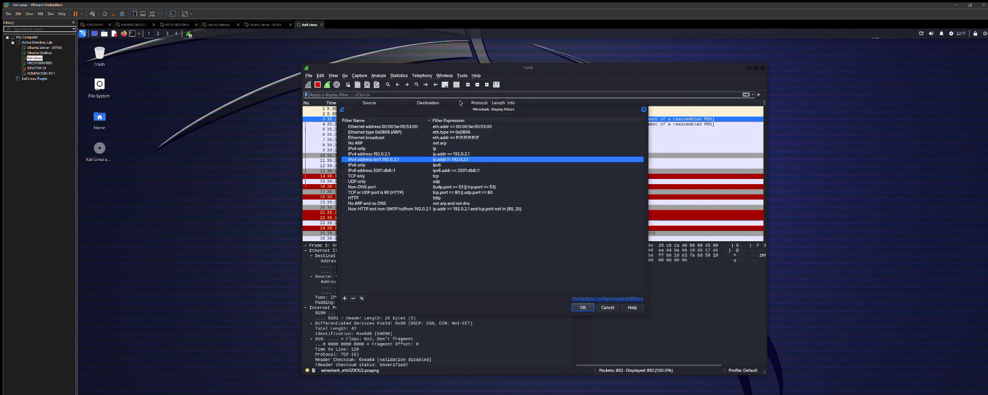
key("Up")
key("Up")
key("Up")
key("Up")
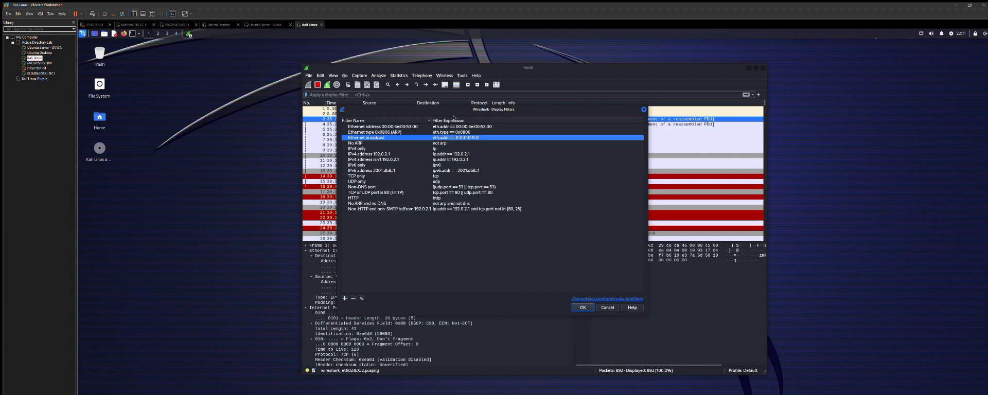
- Review the predefined display filters from Ethernet broadcast down to IPv4 address 192.0.2.1, and close the filter list
key("Down")
key("Down")
key("Down")
key("Down")
key("Up")
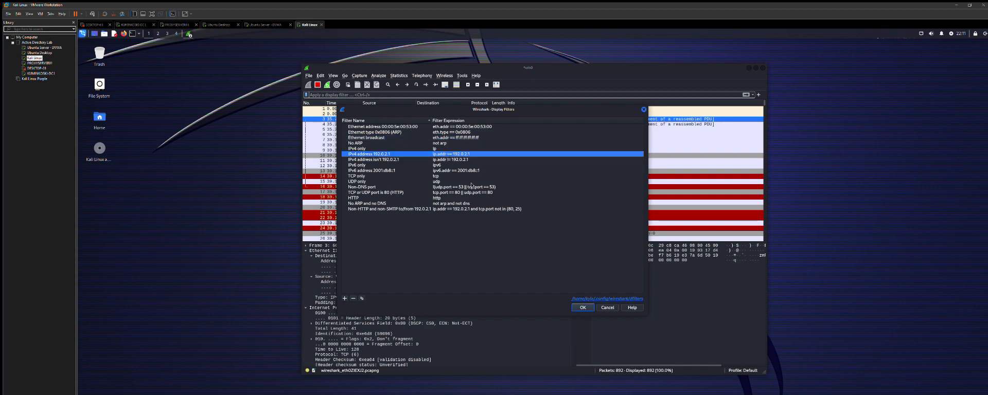
left_click(644, 109)
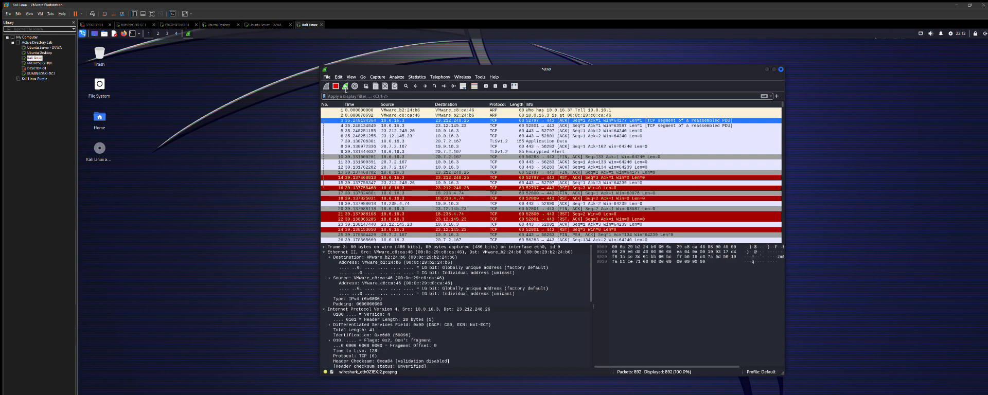
- Apply the display filter ip.src == 10.0.16.4 to show only packets sent from that address
type("ip")
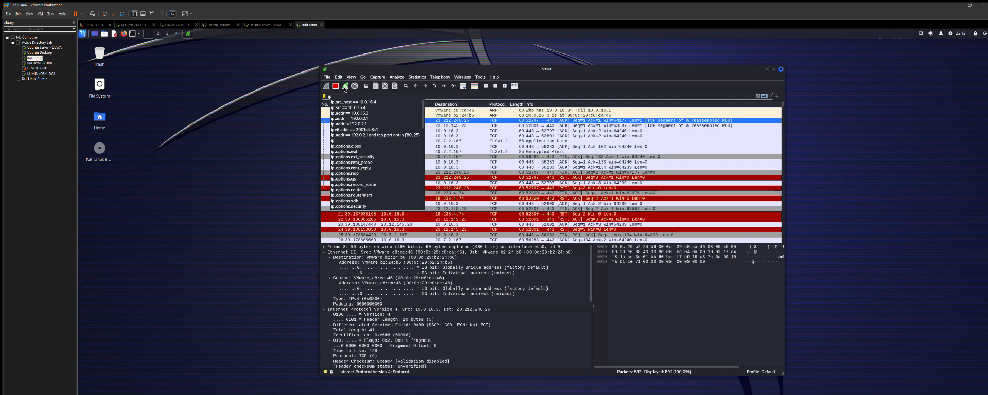
type("sr")
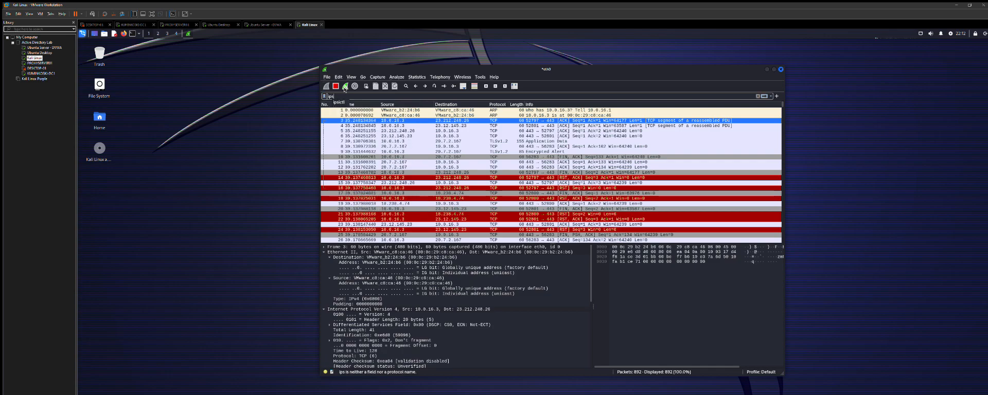
key("BackSpace")
key("BackSpace")
type(".src")
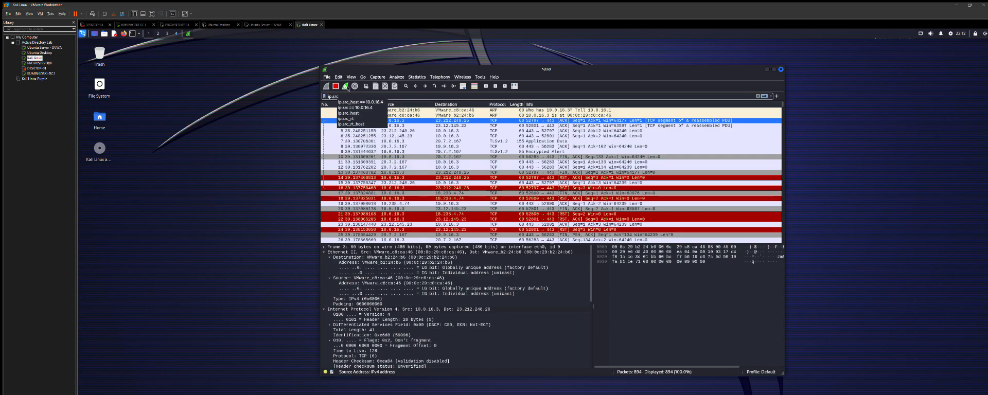
left_click(365, 107)
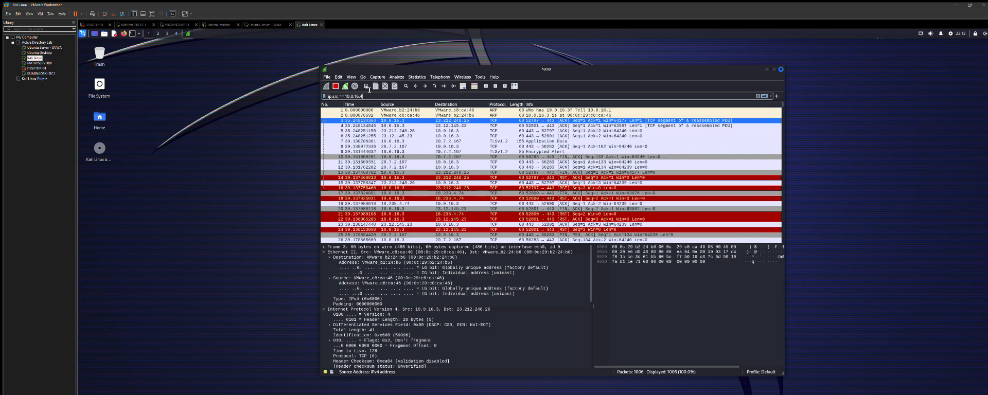
key("Return")
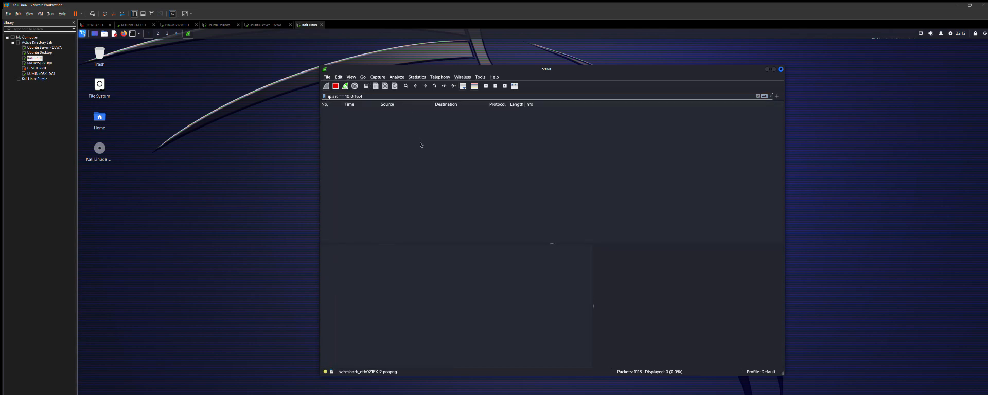
- Move the capture window aside and open a terminal next to it so both are visible
left_click_drag(469, 61, 496, 55)
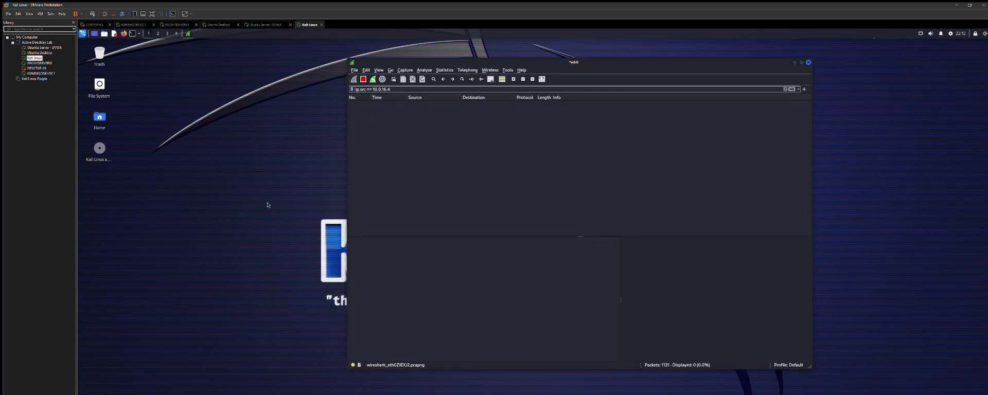
left_click_drag(406, 56, 517, 55)
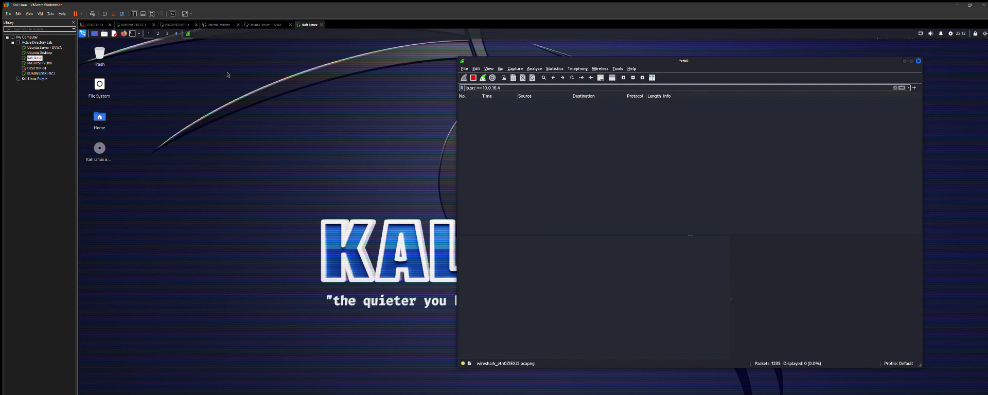
left_click(133, 34)
left_click_drag(247, 100, 294, 100)
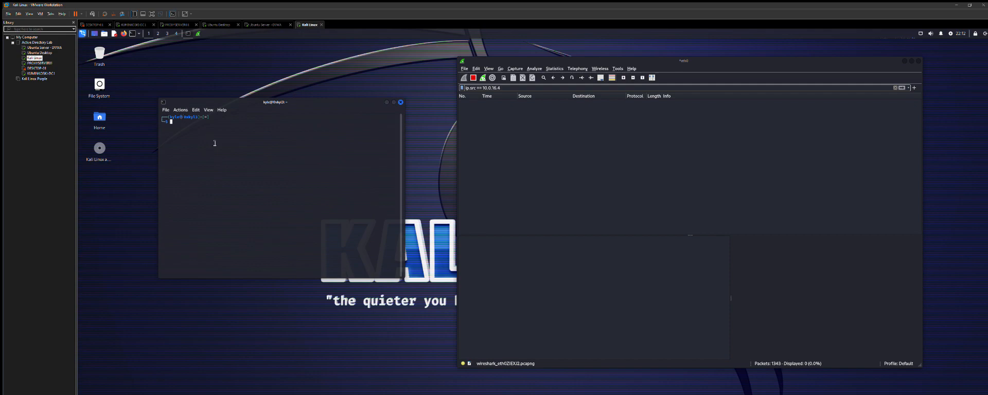
- Ping 10.0.16.7 from the terminal to generate ICMP traffic, and stop the ping after several replies
type("ping")
key("Right")
key("Return")
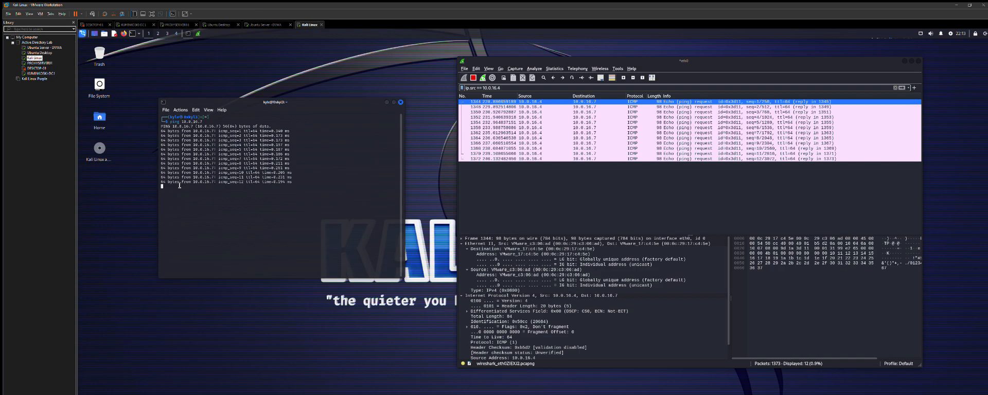
key("ctrl+c")
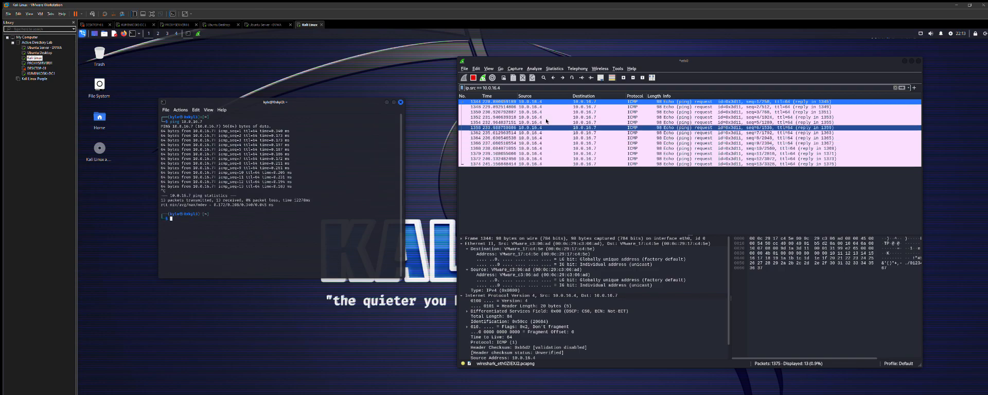
- Extend the display filter to ip.src == 10.0.16.4 || ip.dst == 10.0.16.4 and apply it to show traffic in both directions
left_click(507, 86)
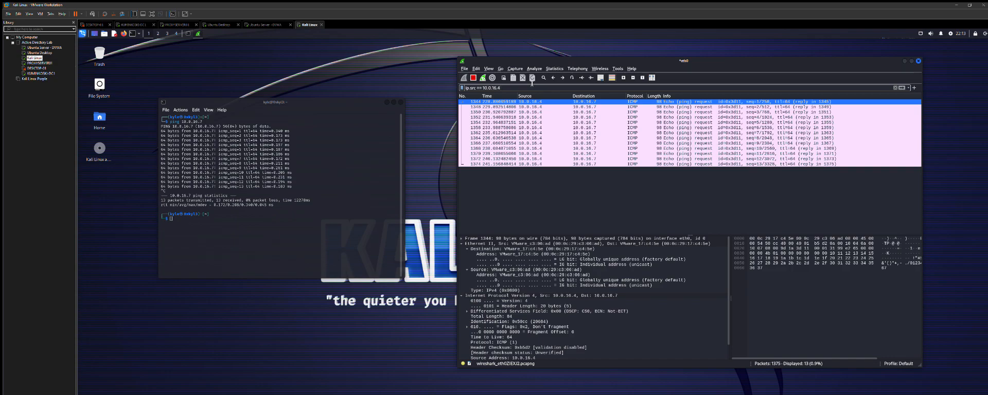
type("& ip.d")
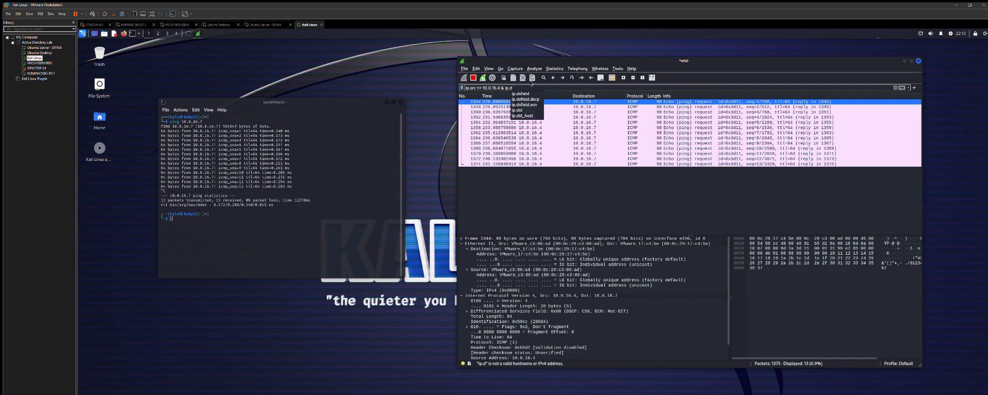
type("st")
type(" ==")
type(" 10.0.16")
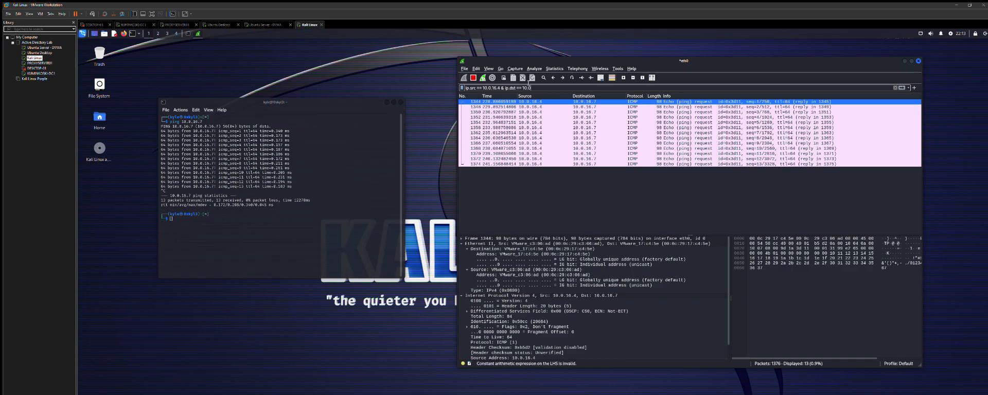
type(".4")
key("BackSpace")
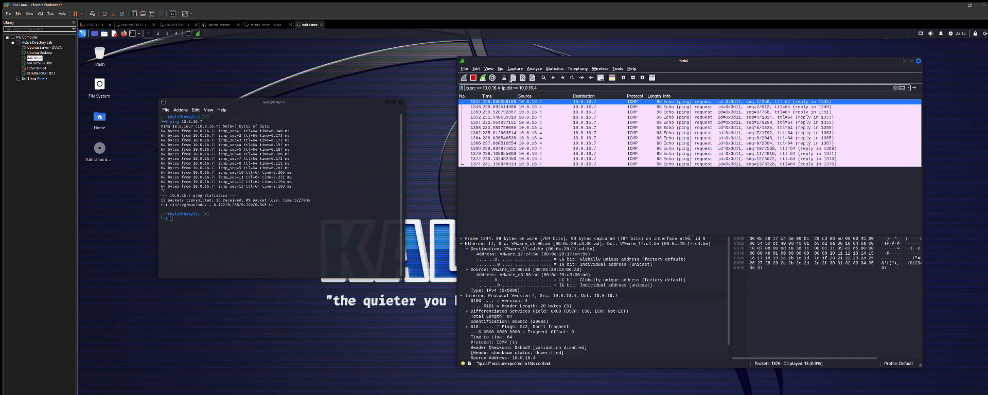
type("||")
key("Return")
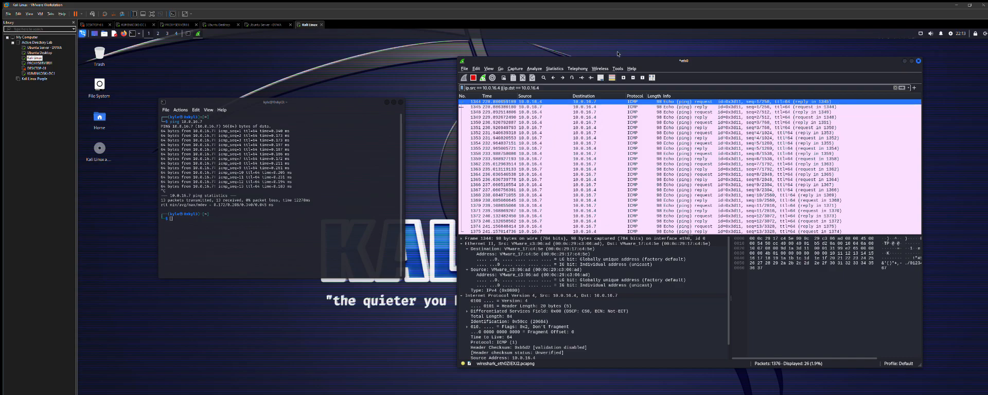
- Select the first echo reply to examine its packet details, and widen the capture window
left_click_drag(617, 53, 593, 46)
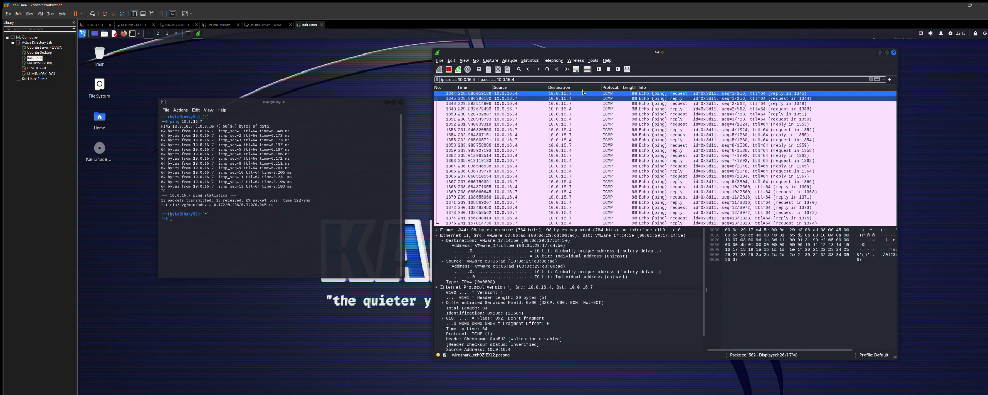
key("Down")
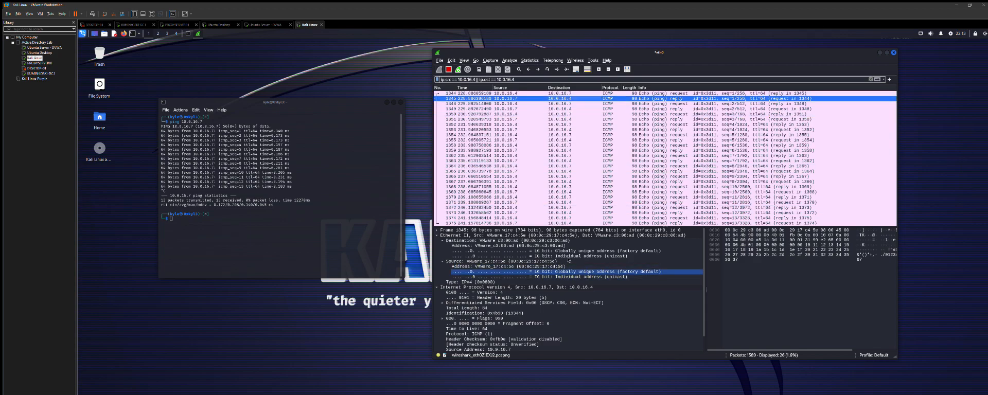
left_click_drag(897, 261, 941, 260)
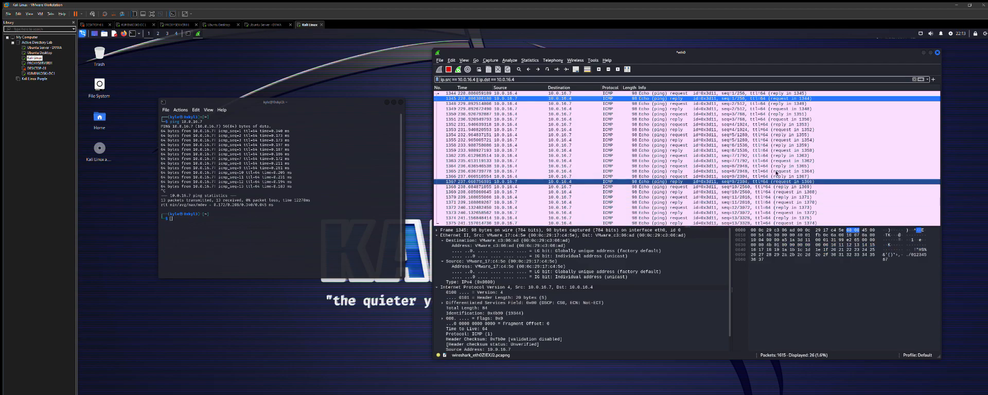
- Close the terminal and replace the address display filter with http
left_click(401, 102)
left_click_drag(517, 80, 448, 70)
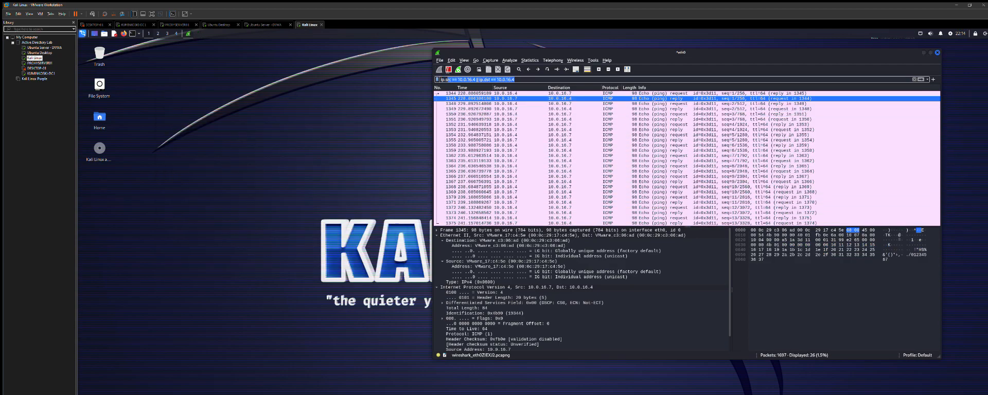
type("h")
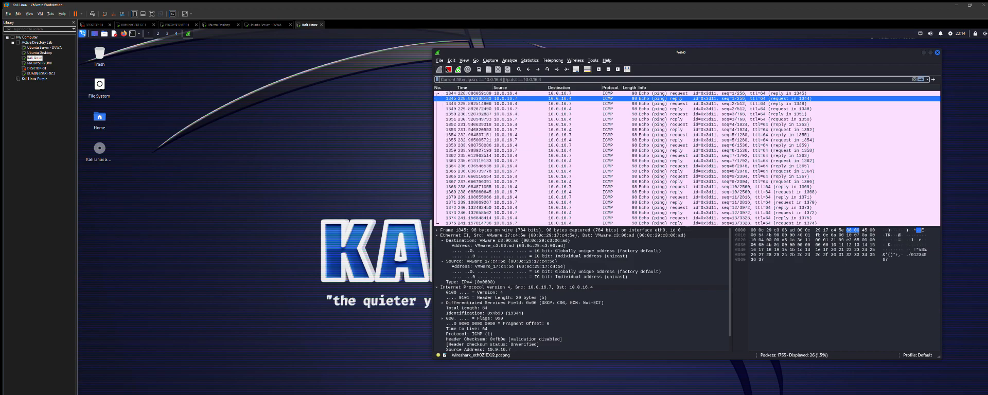
type("ttp")
key("Return")
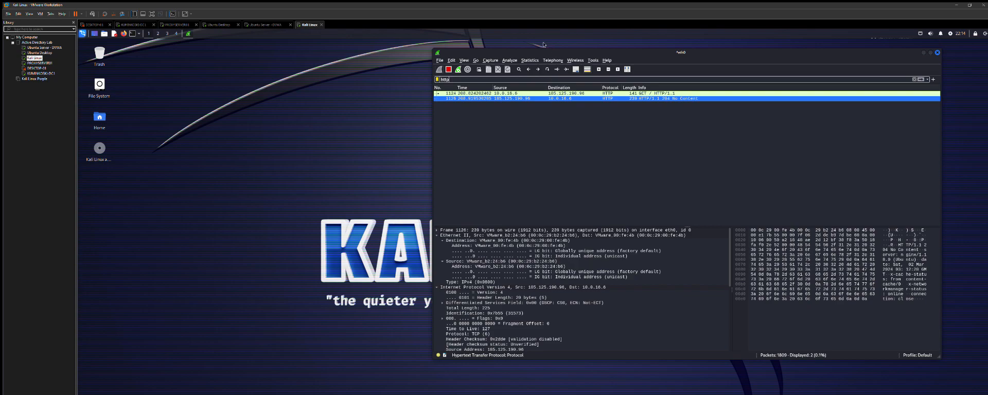
- Open Firefox beside the capture window and load YouTube to generate web traffic
left_click_drag(543, 45, 587, 61)
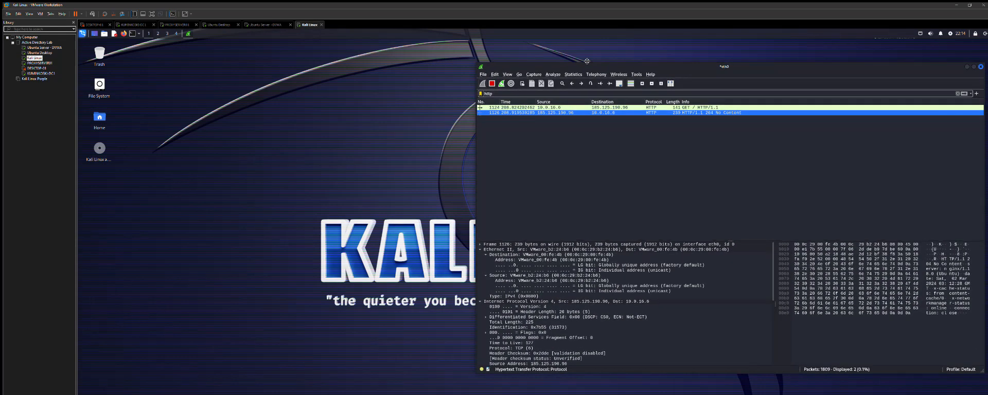
left_click(124, 34)
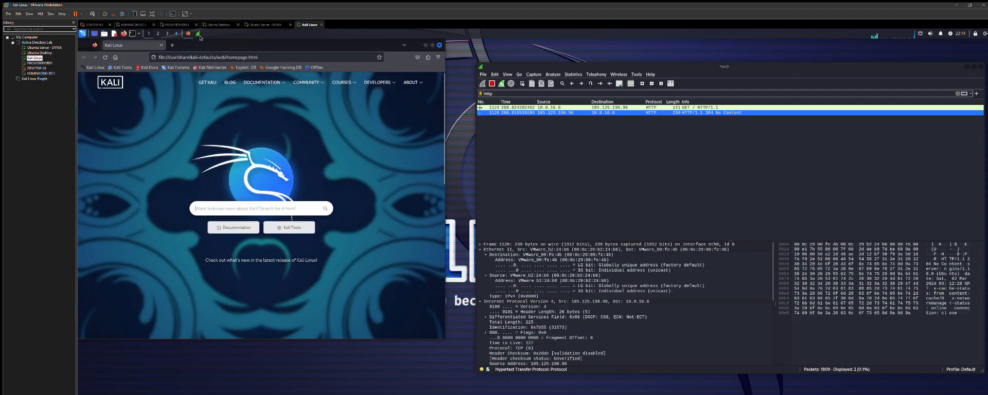
left_click_drag(206, 45, 234, 66)
left_click(291, 77)
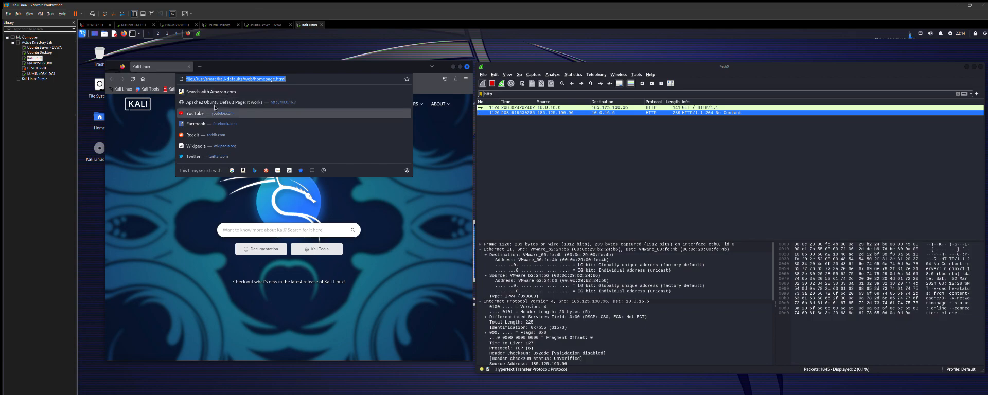
left_click(195, 113)
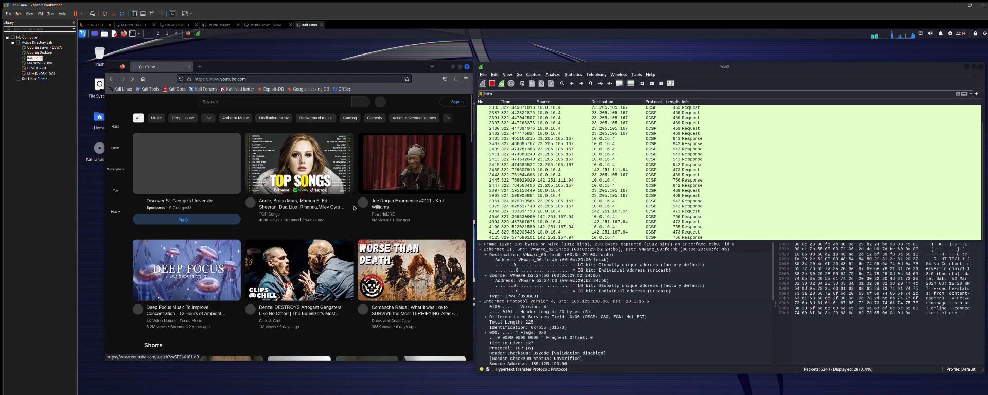
- Inspect an OCSP request among the http-filtered packets, close the browser and move the capture window back to the middle of the desktop
left_click(598, 155)
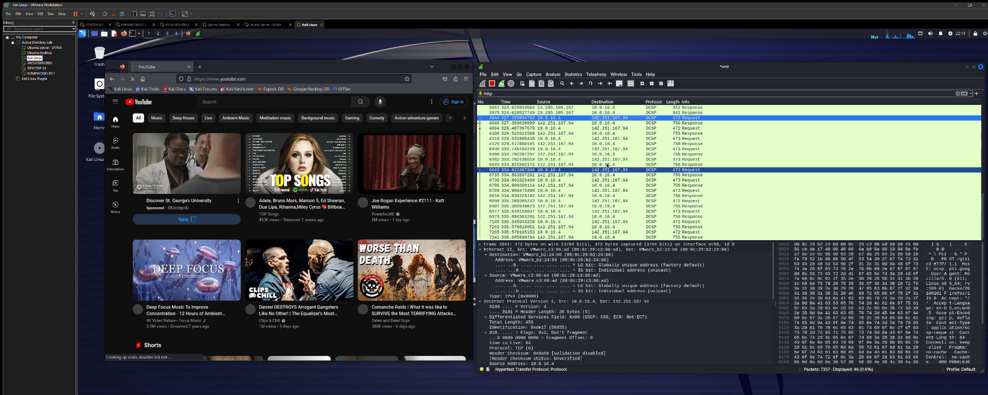
scroll(585, 161, "up", 7)
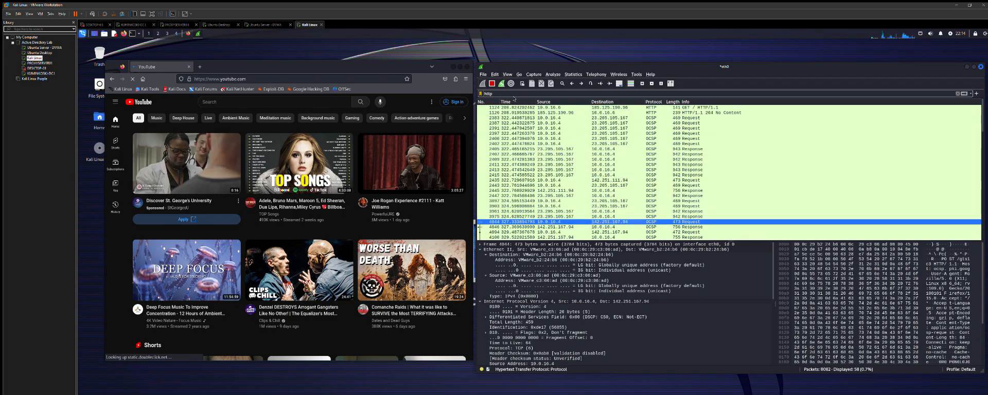
left_click(467, 66)
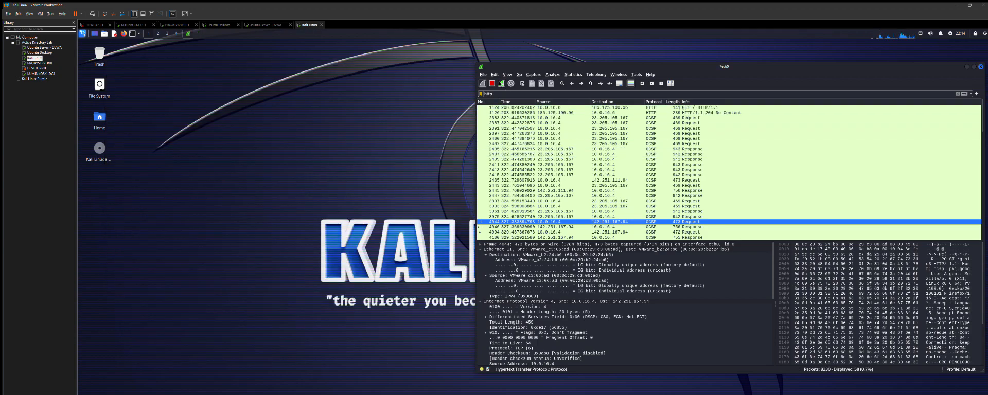
left_click_drag(612, 66, 418, 58)
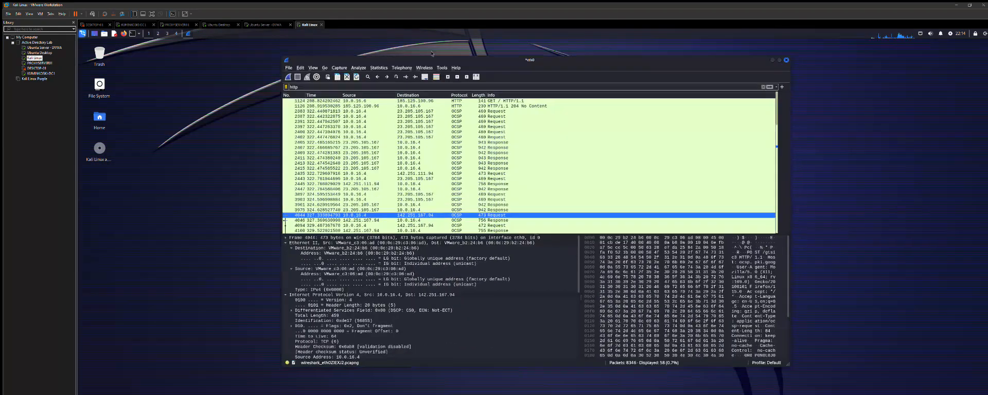
- Select the first HTTP GET packet and expand its Hypertext Transfer Protocol section and the GET / HTTP/1.1 request line
left_click(468, 101)
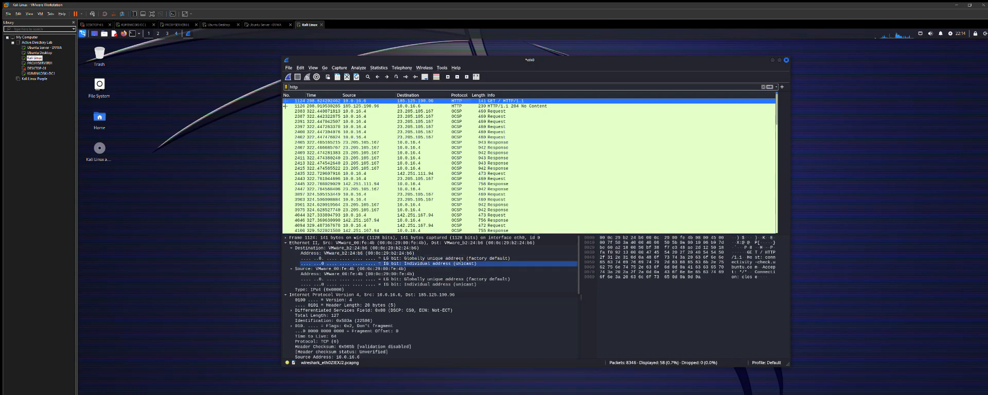
scroll(466, 278, "down", 4)
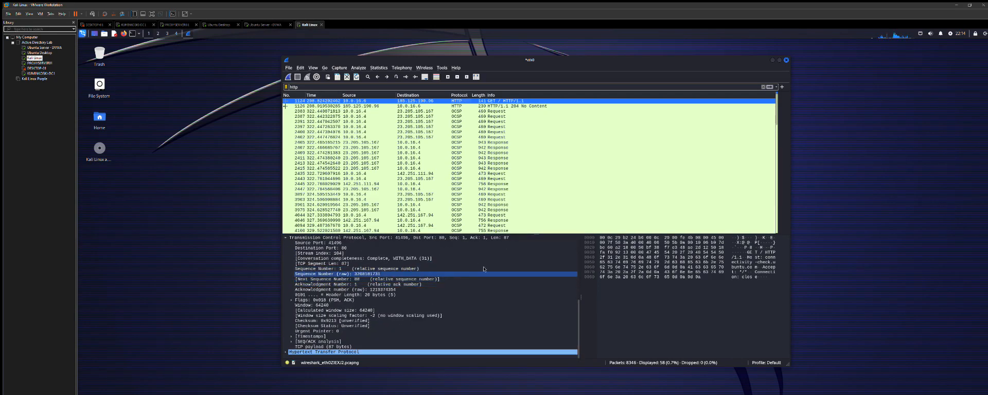
left_click(467, 310)
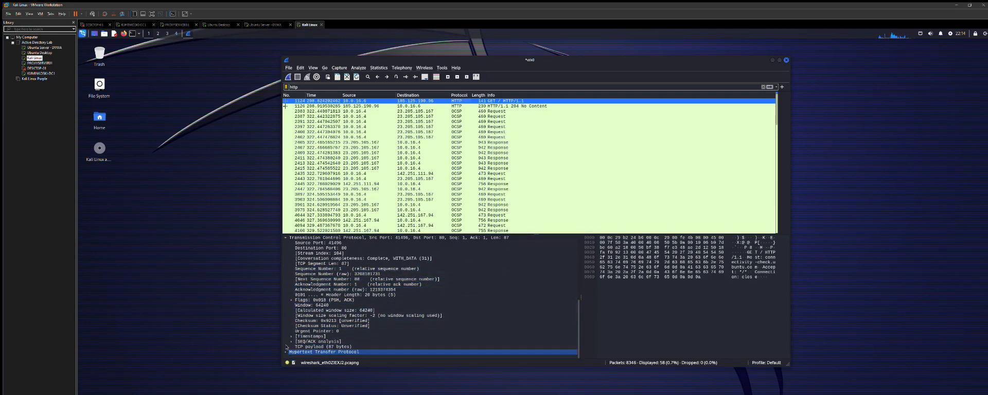
double_click(327, 352)
left_click(292, 315)
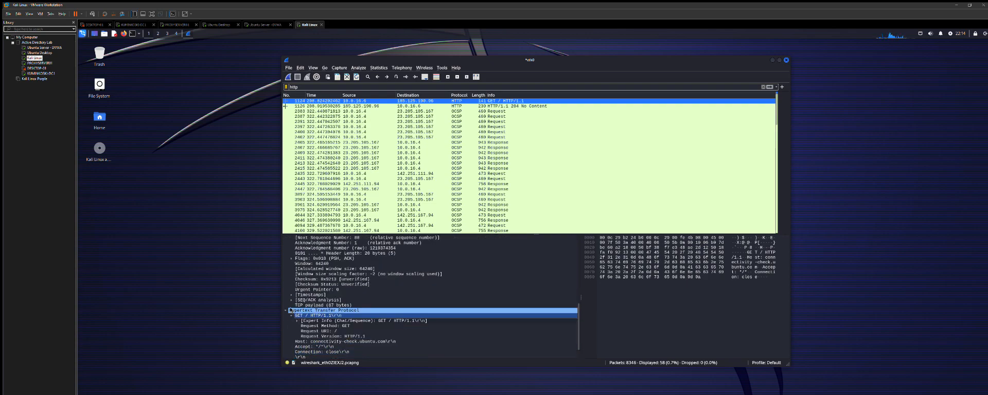
- Examine the GET request's method, version and host fields, return to the start of the packet details and shift the capture window slightly
scroll(344, 320, "down", 2)
left_click(371, 300)
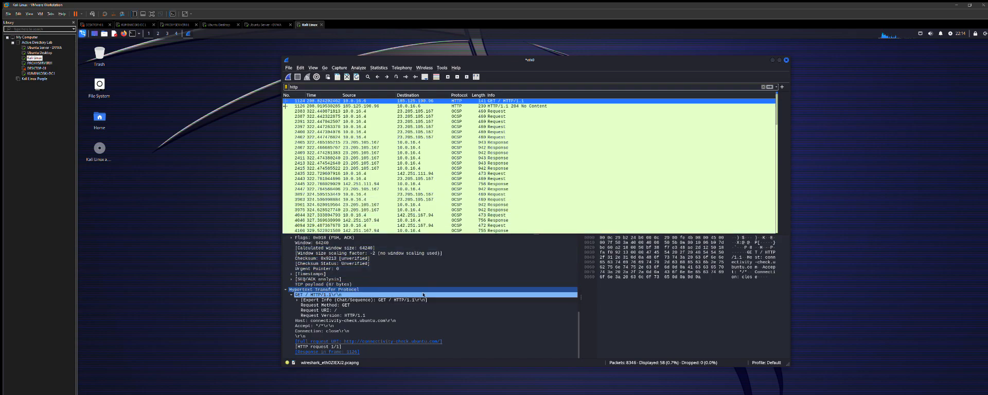
scroll(424, 295, "up", 7)
scroll(423, 295, "up", 5)
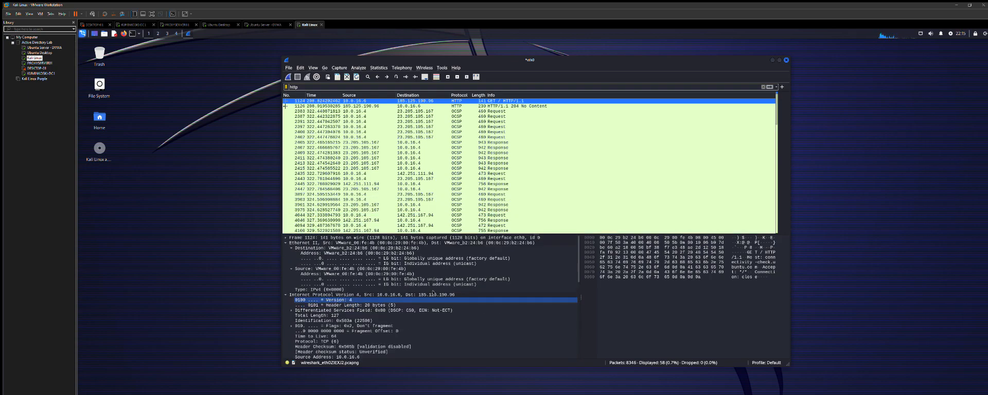
left_click_drag(687, 57, 697, 65)
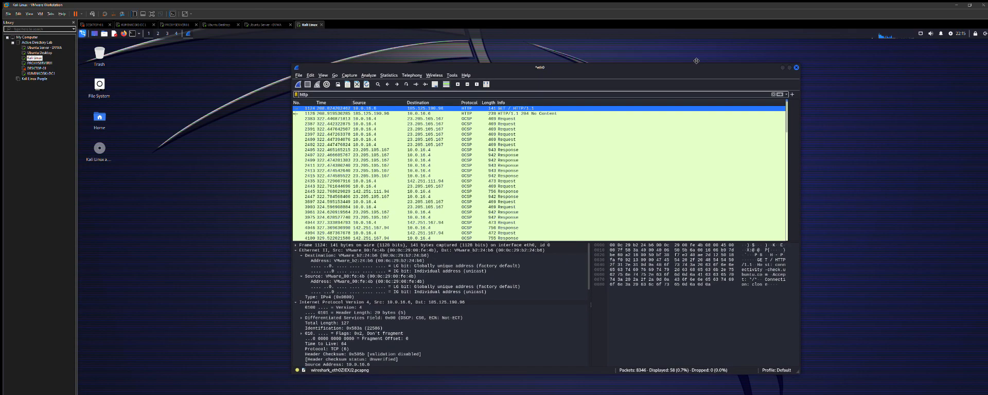